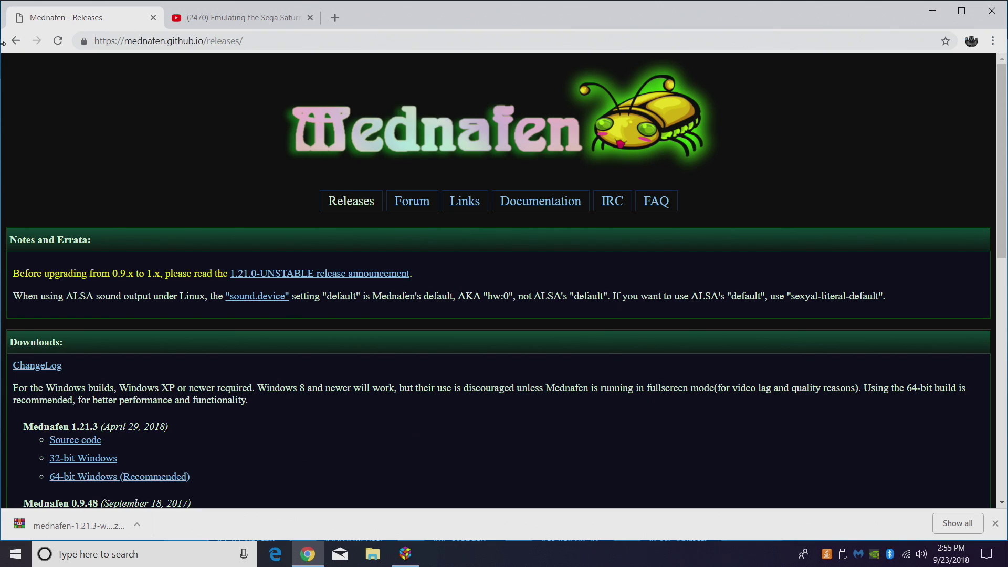
Download the recommended 64-bit Windows build of Mednafen 1.21.3 from the releases page.
click(350, 203)
scroll(288, 217, down, 3)
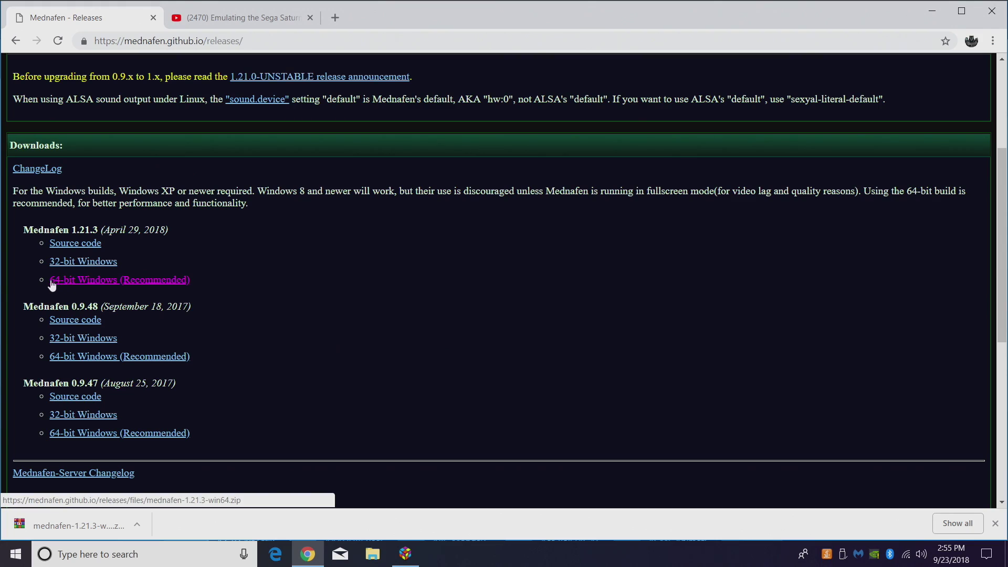
click(153, 286)
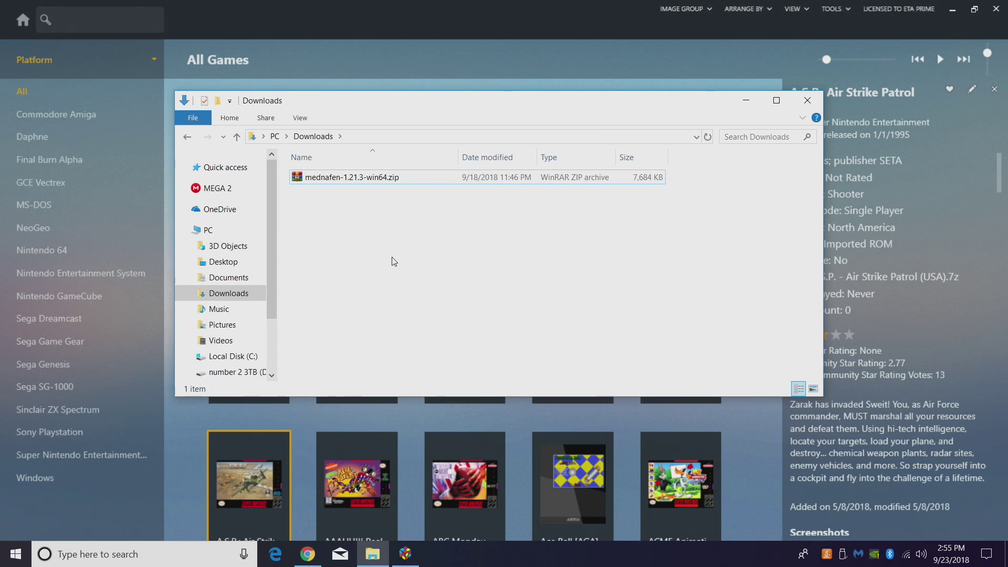
Extract mednafen-1.21.3-win64.zip into its own folder within Downloads and open the extracted folder.
right_click(362, 182)
click(467, 248)
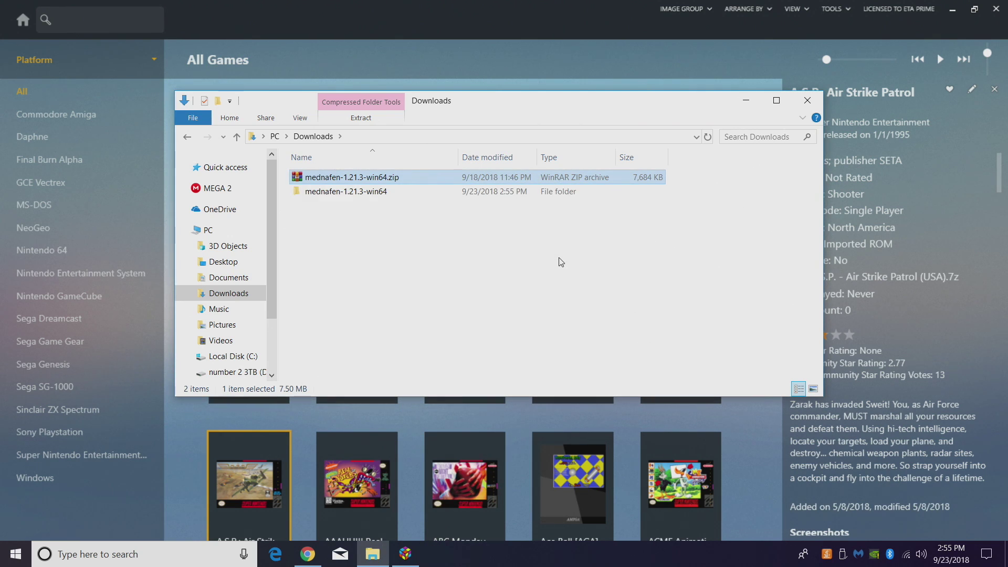
double_click(353, 191)
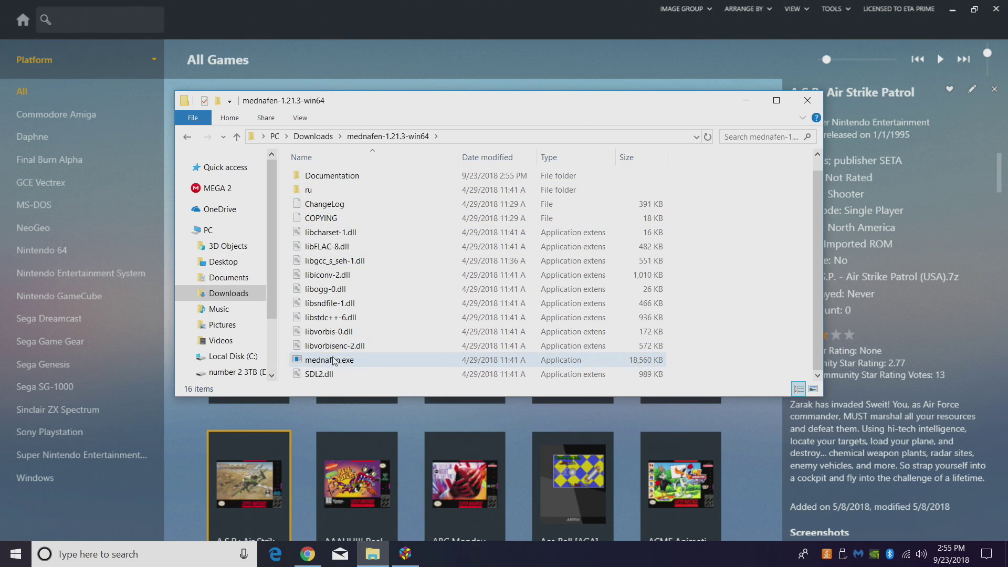
Run mednafen.exe once to generate its configuration files and folders, dismiss its dialog and review the folder contents.
double_click(363, 361)
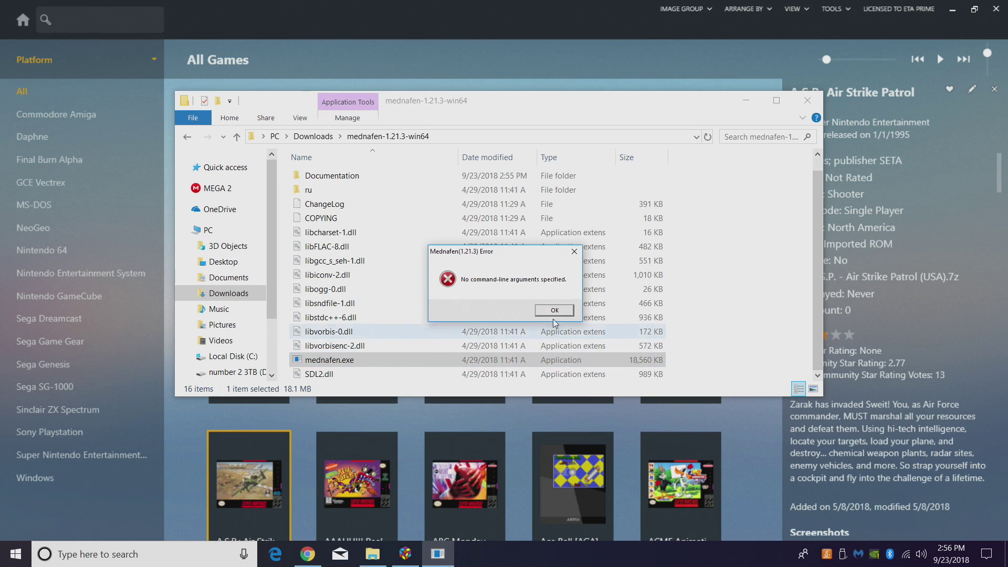
click(557, 311)
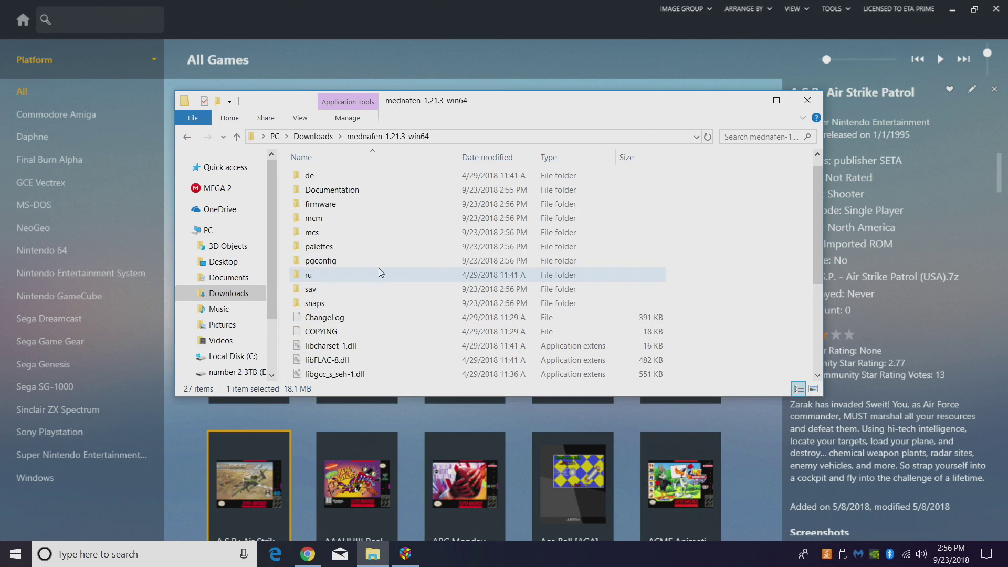
scroll(394, 380, down, 4)
scroll(396, 379, up, 5)
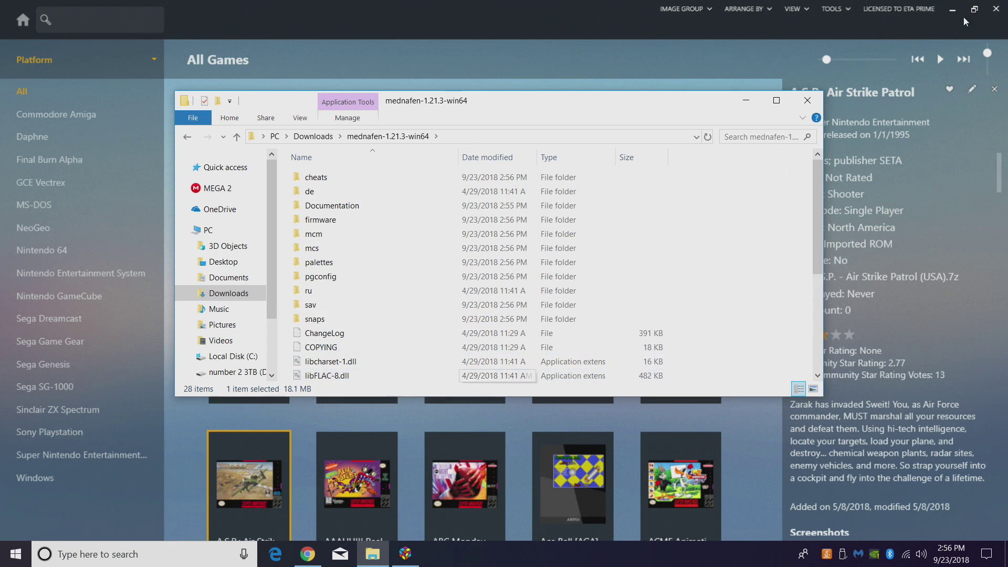
Return to Downloads and open LaunchBox's Emulators folder on drive D: in a second window beside it.
click(951, 9)
click(187, 137)
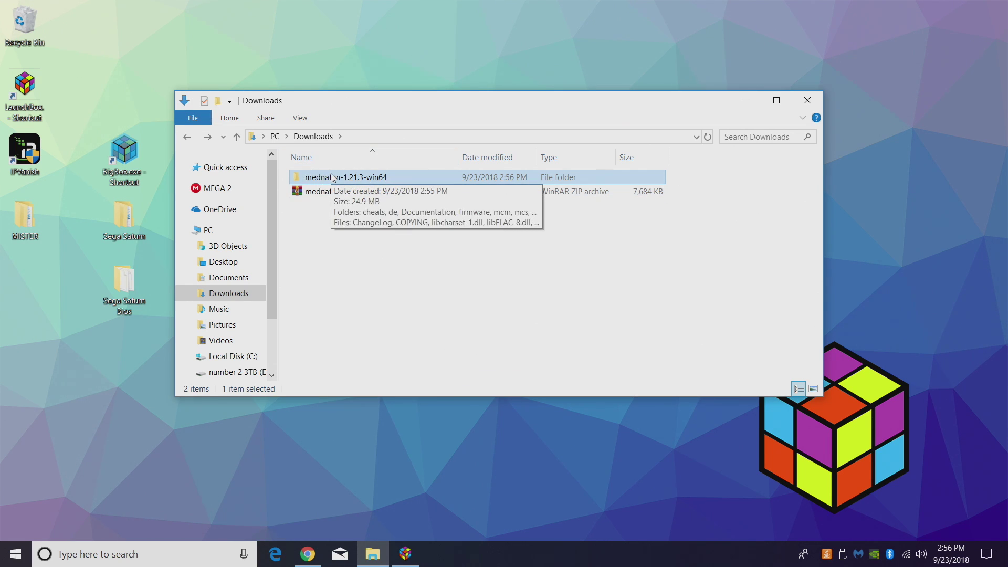
scroll(265, 341, down, 1)
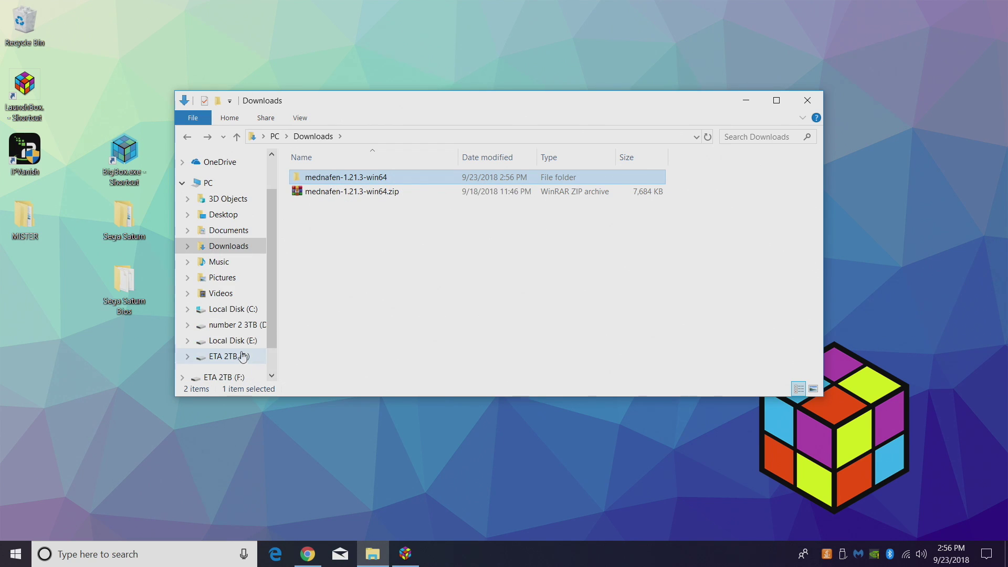
right_click(257, 325)
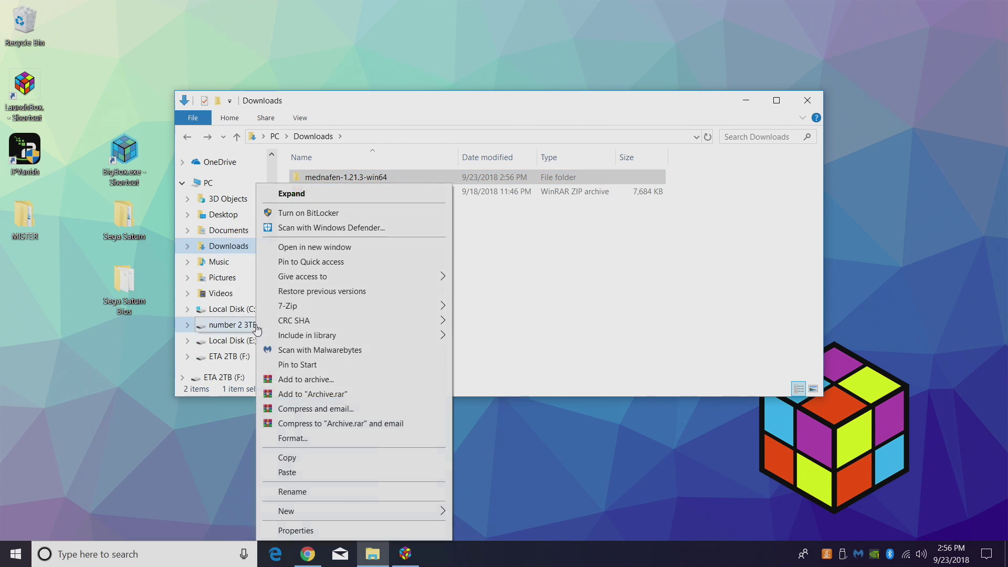
click(326, 253)
key(super+Right)
click(372, 216)
double_click(660, 116)
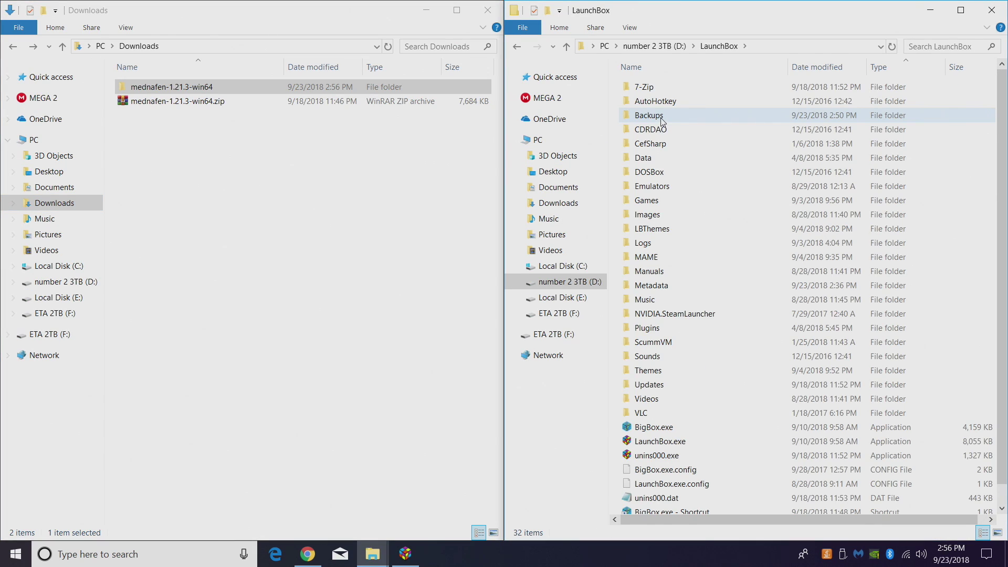
double_click(669, 188)
Copy the mednafen-1.21.3-win64 folder from Downloads into LaunchBox's Emulators folder and open the copy.
click(152, 88)
drag(151, 89, 694, 343)
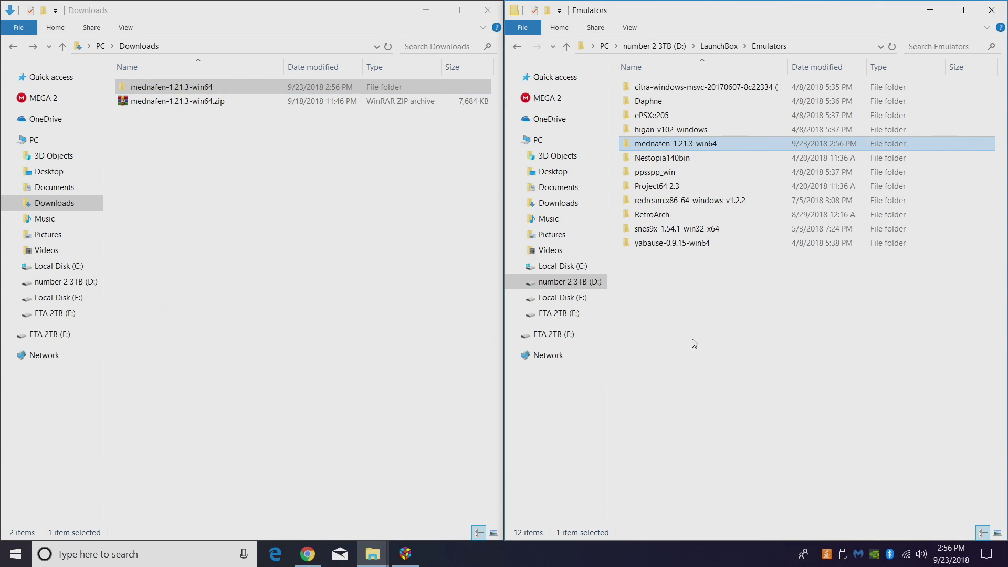
double_click(660, 145)
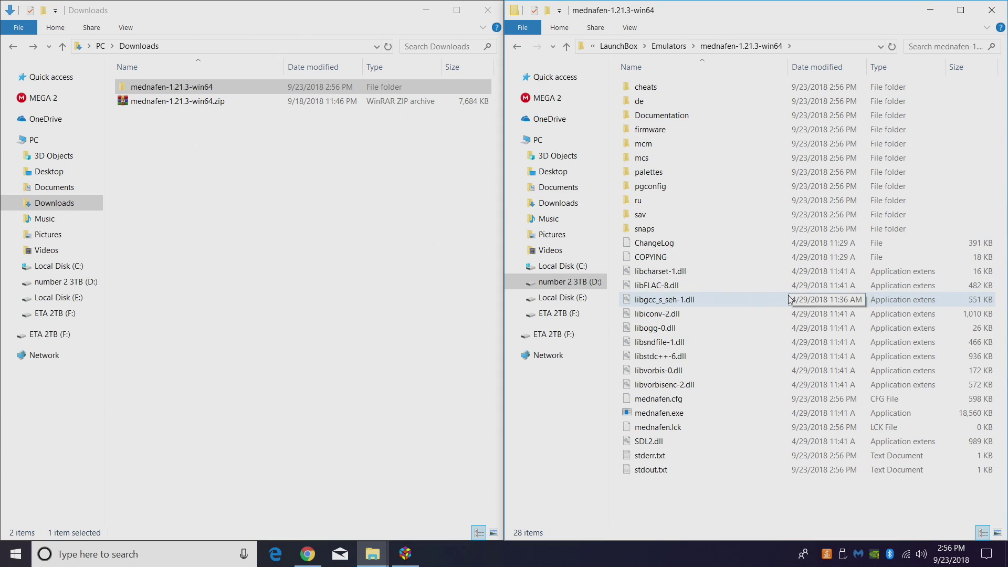
Minimize the Downloads window and open the desktop's Sega Saturn Bios folder to inspect its BIOS files.
click(426, 10)
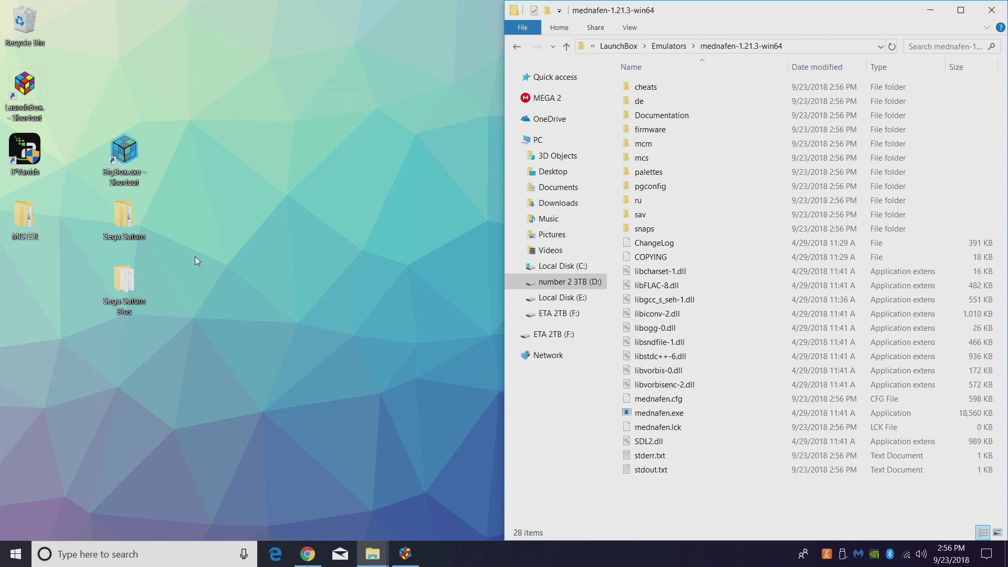
double_click(124, 281)
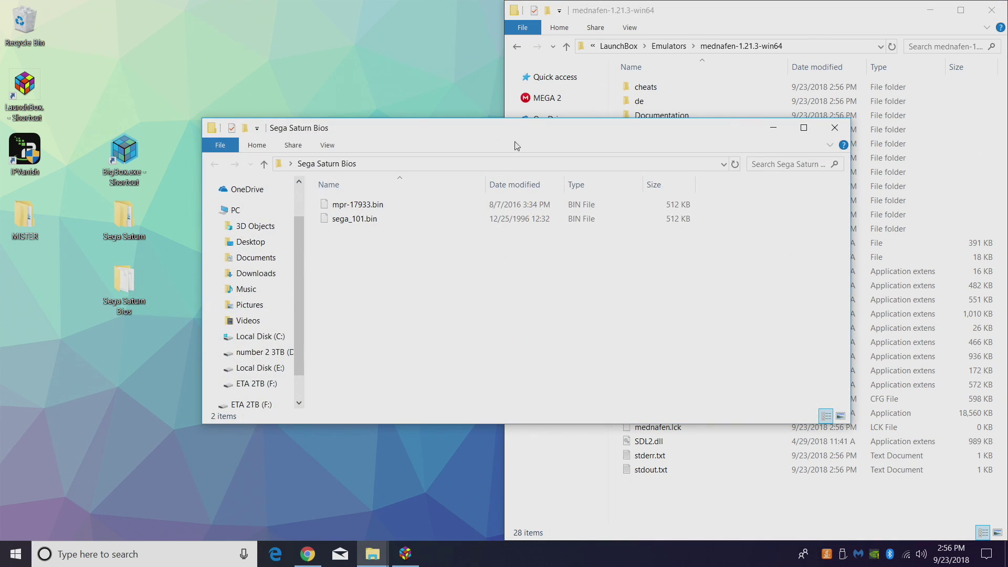
drag(533, 136, 637, 133)
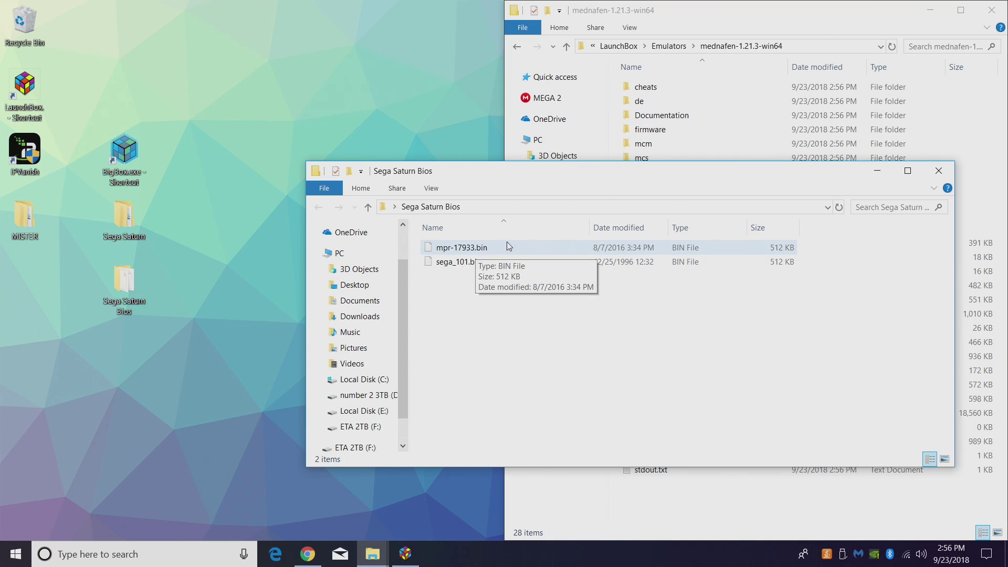
click(441, 264)
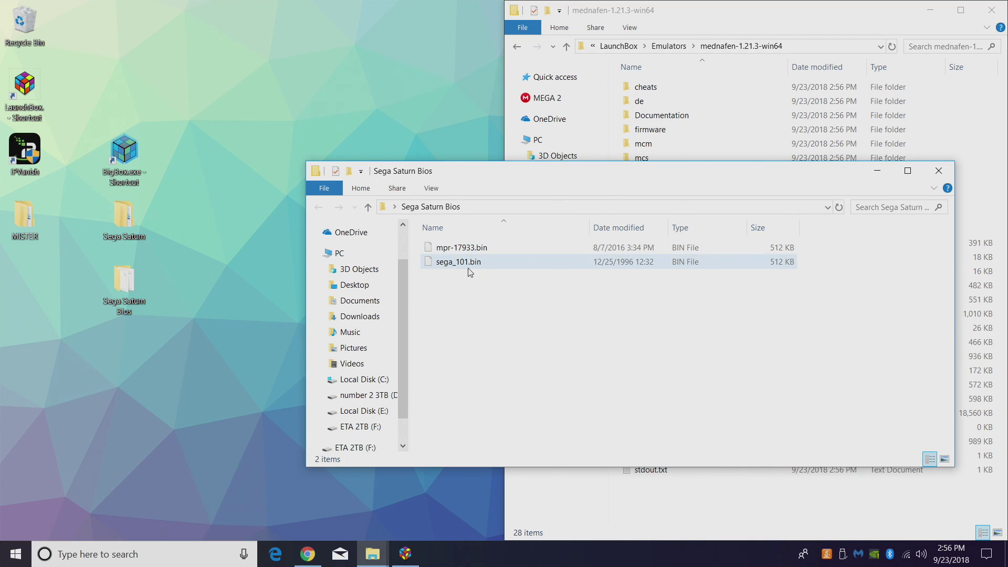
click(447, 336)
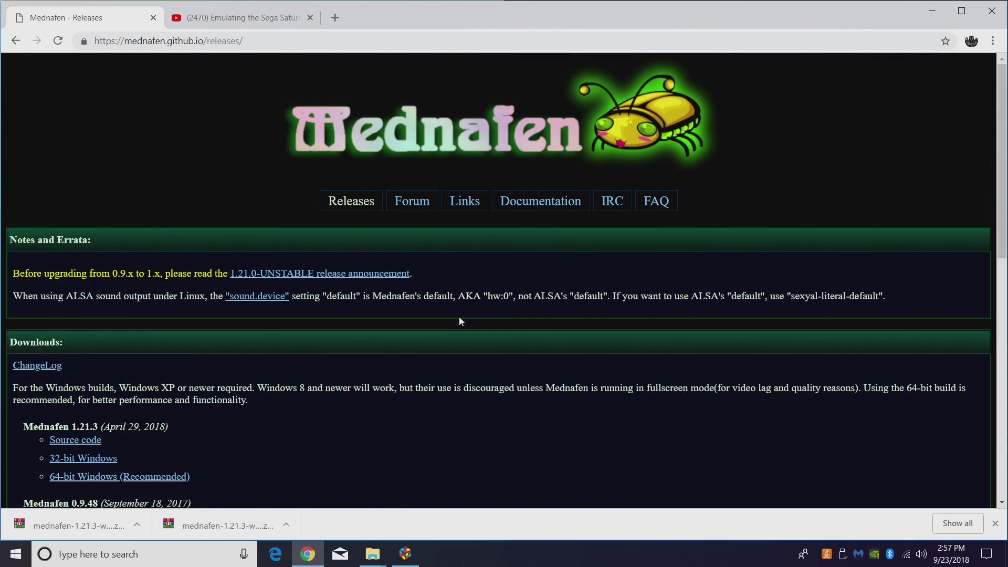
Look up the Firmware/BIOS requirements on the Sega Saturn page of Mednafen's online documentation.
click(564, 204)
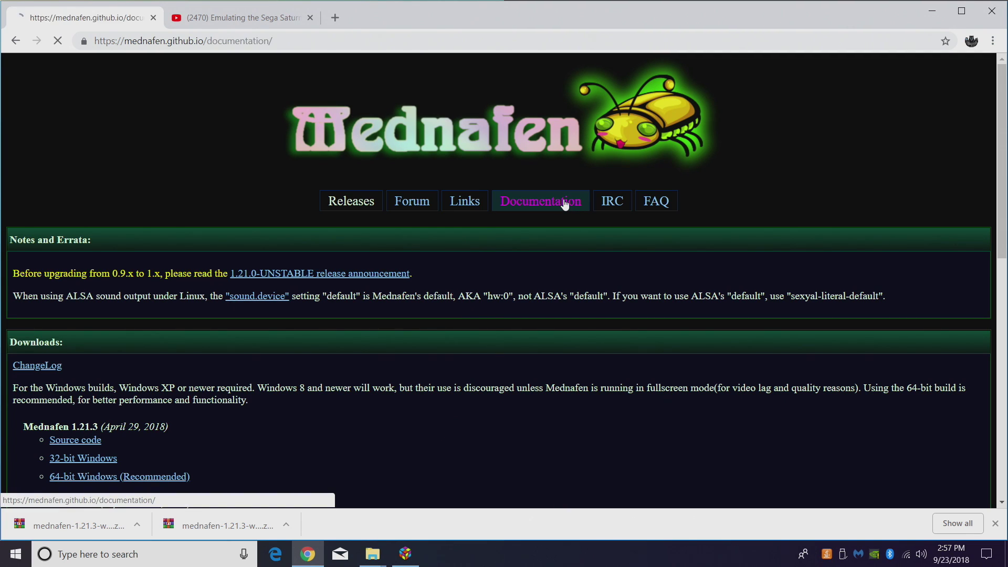
scroll(555, 207, down, 6)
scroll(234, 256, down, 4)
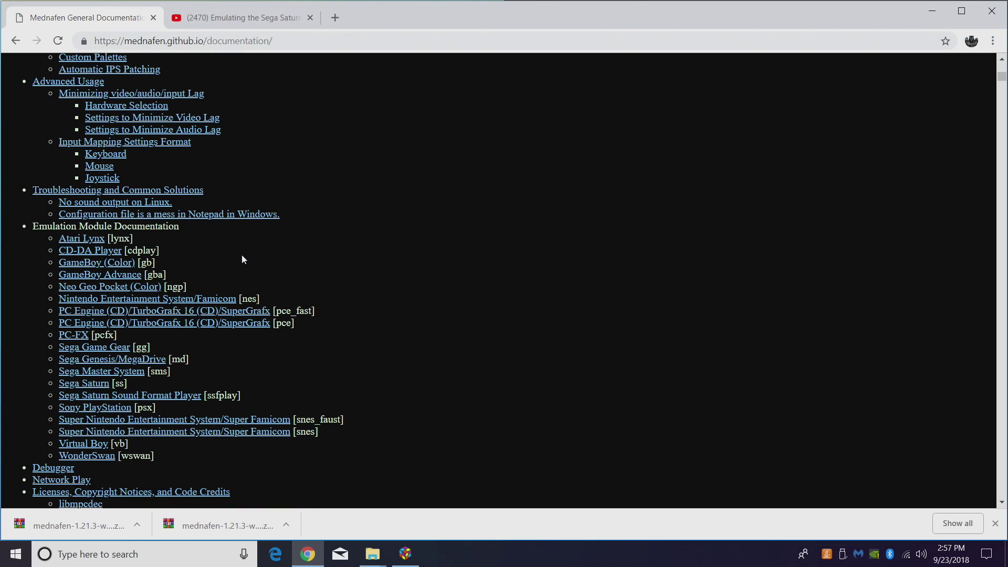
click(87, 383)
scroll(409, 335, down, 9)
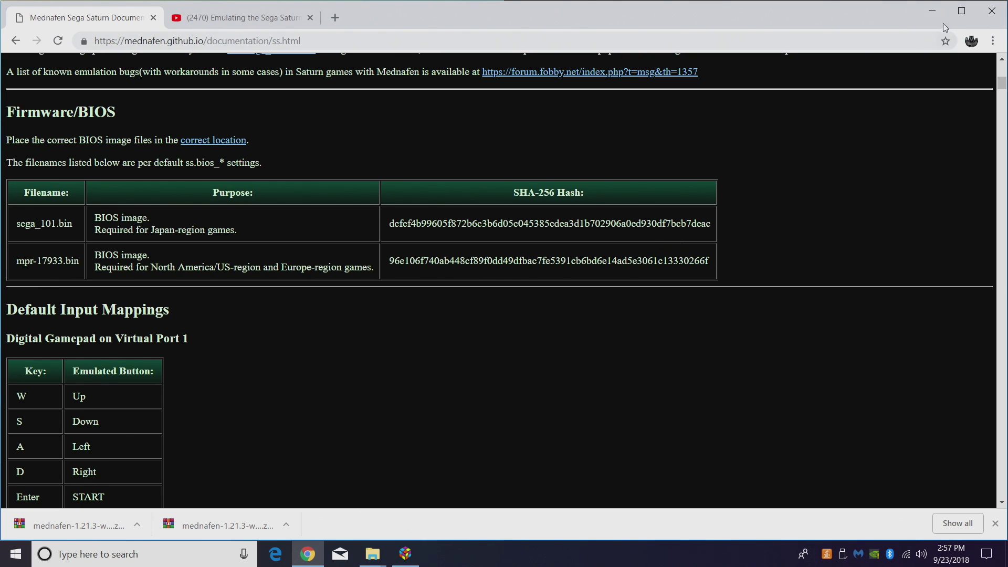
Copy mpr-17933.bin and sega_101.bin from Sega Saturn Bios into Mednafen's firmware folder and open that folder.
click(932, 11)
drag(650, 171, 0, 231)
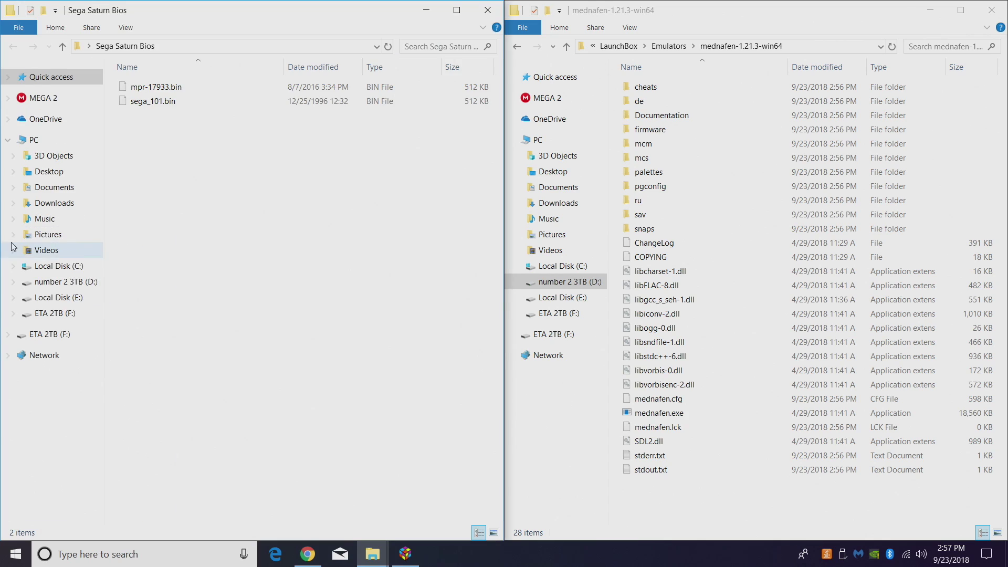
drag(250, 153, 668, 129)
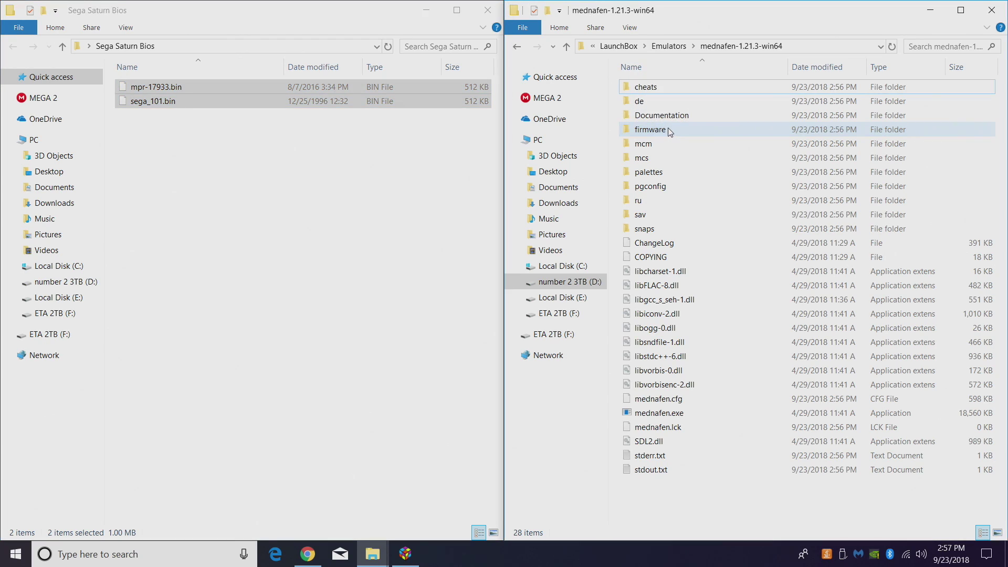
double_click(667, 131)
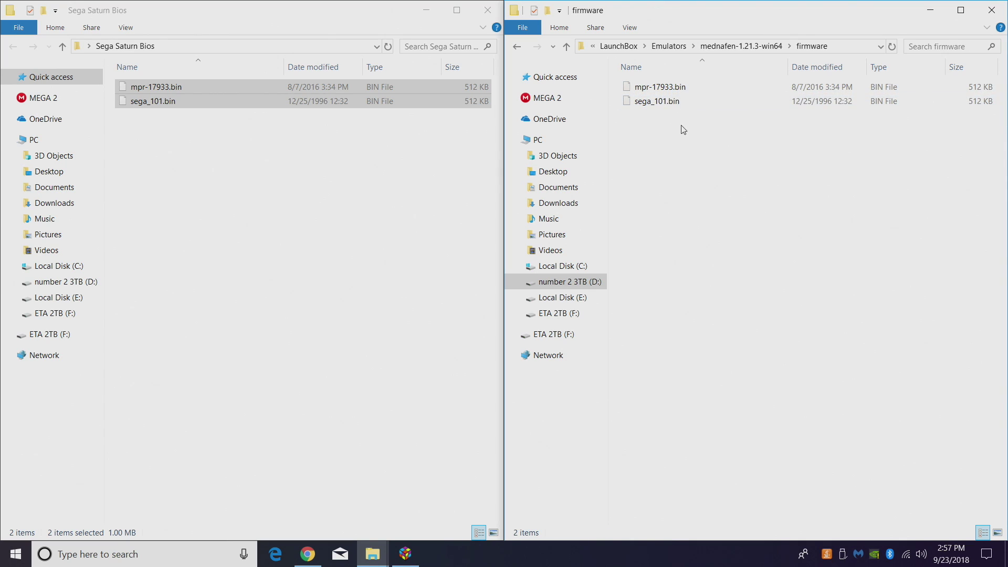
Return to the mednafen-1.21.3-win64 folder and open the desktop's Sega Saturn games folder beside it.
click(434, 12)
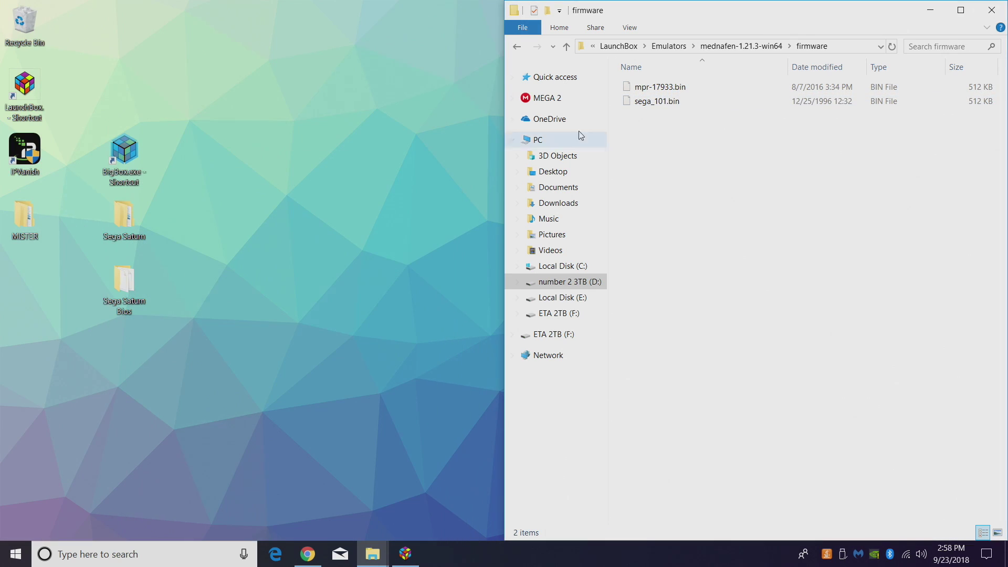
click(517, 48)
click(517, 47)
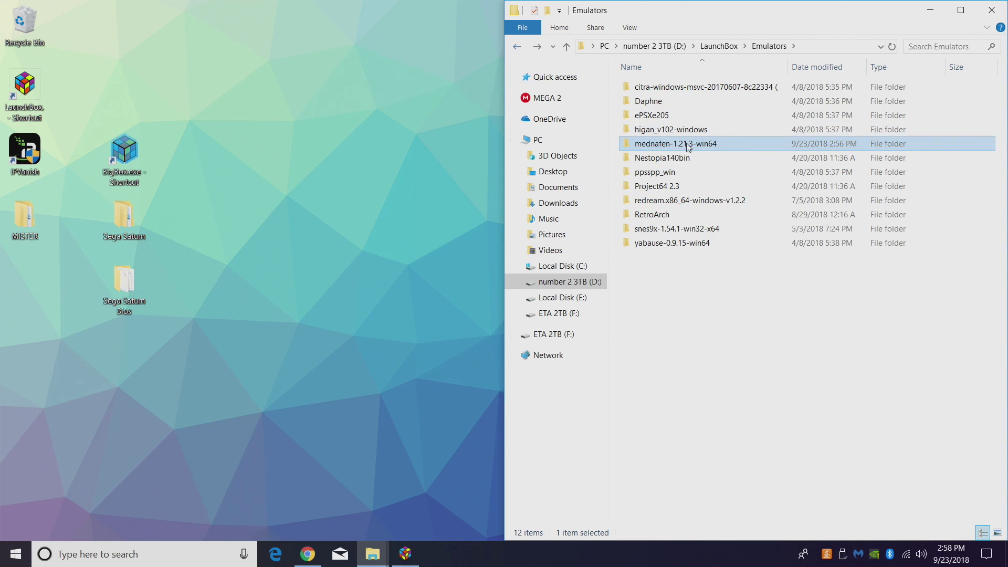
double_click(684, 146)
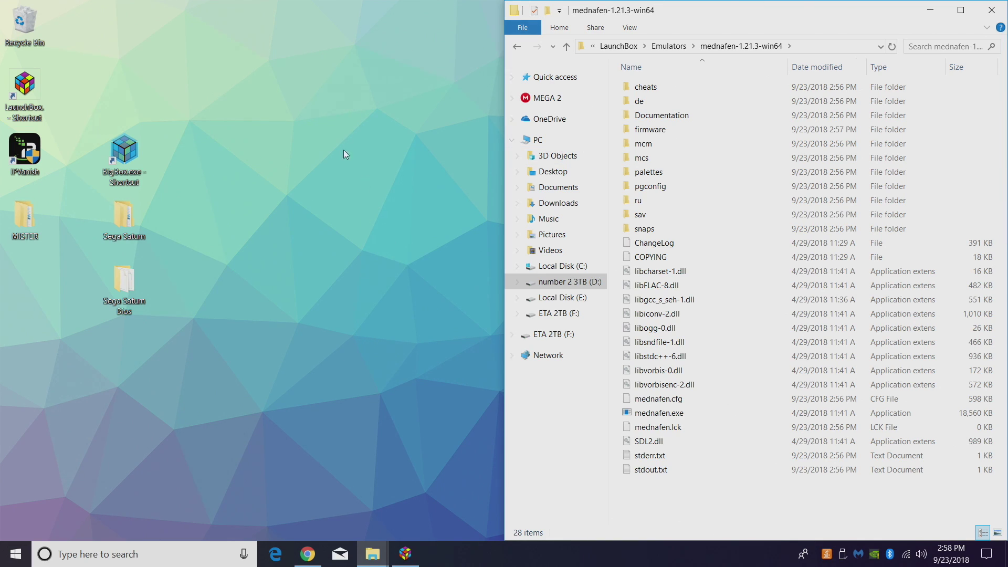
double_click(124, 222)
drag(365, 23, 8, 138)
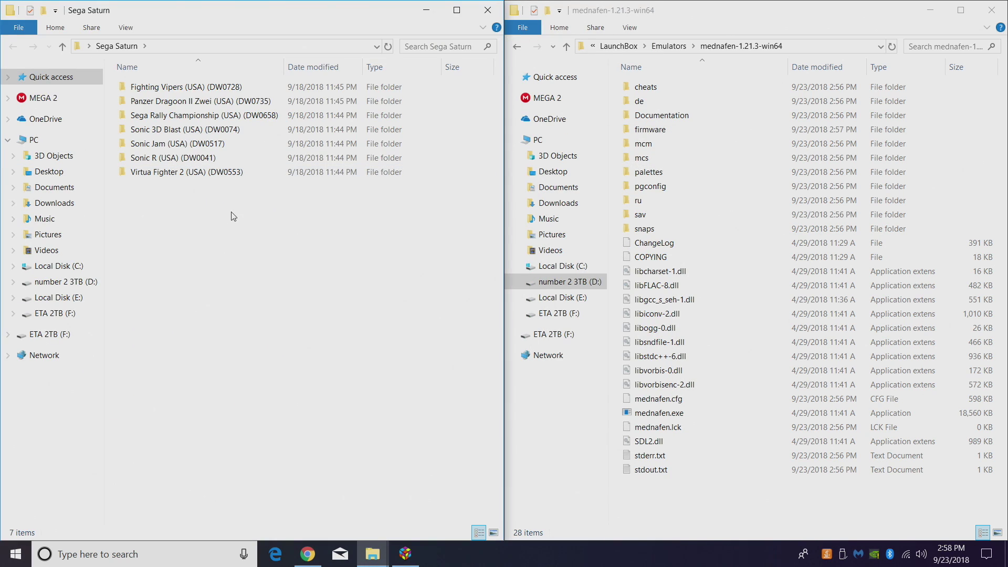
Launch the Fighting Vipers (USA) (DW0728).cue file with mednafen.exe and continue past the game's title screen.
double_click(209, 88)
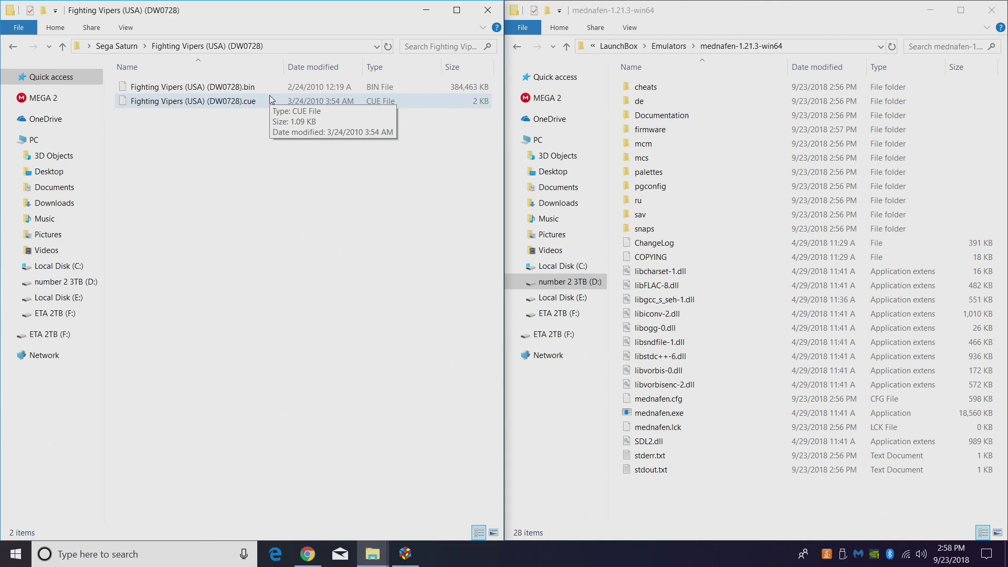
click(231, 101)
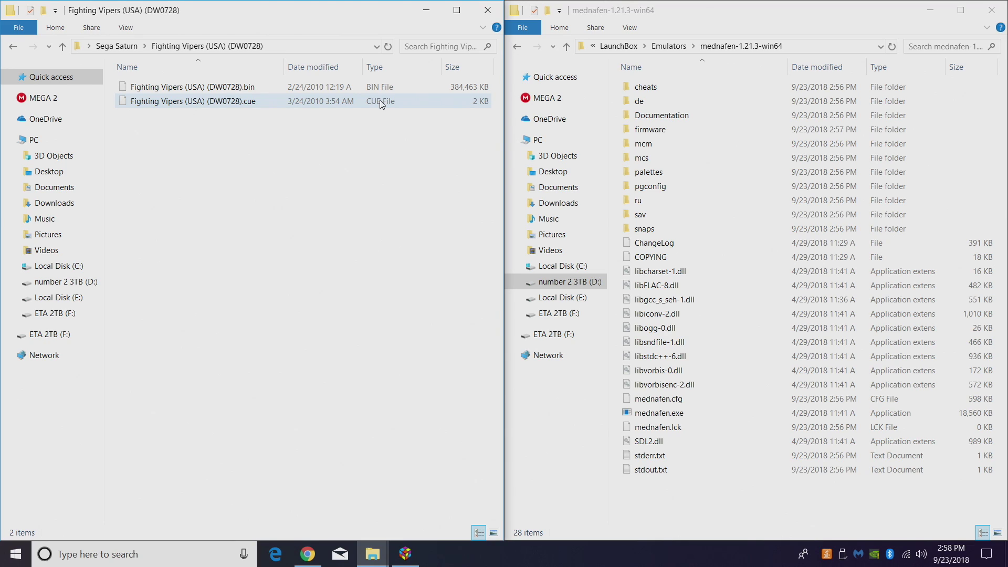
click(249, 104)
drag(249, 104, 706, 415)
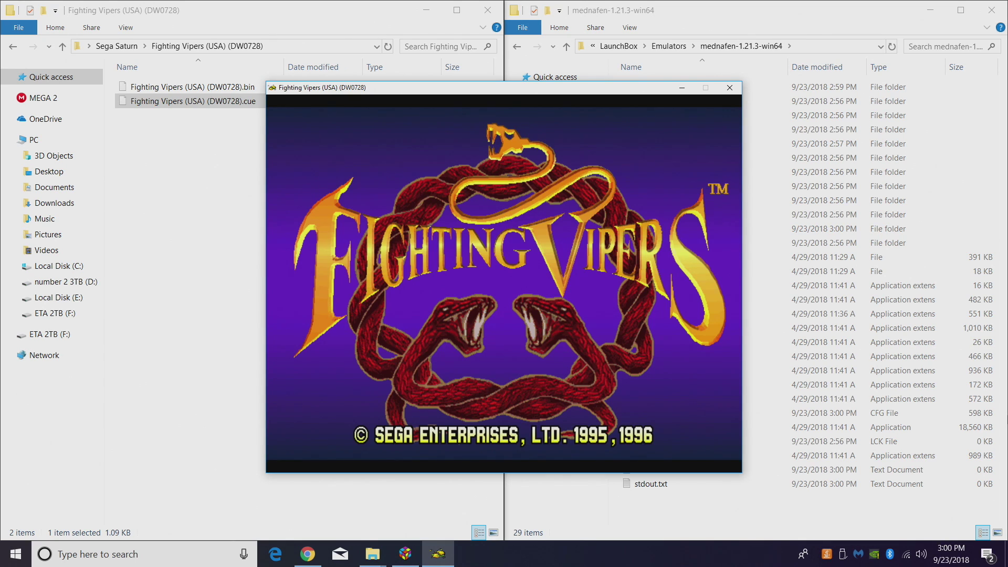
key(Return)
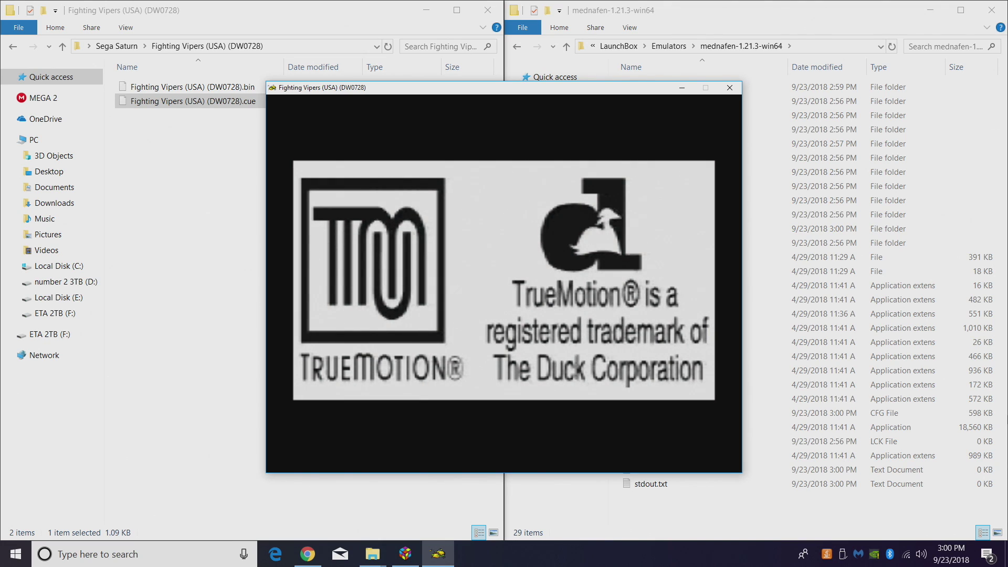
Show Mednafen's default key assignments help and switch the emulator to fullscreen mode.
key(F1)
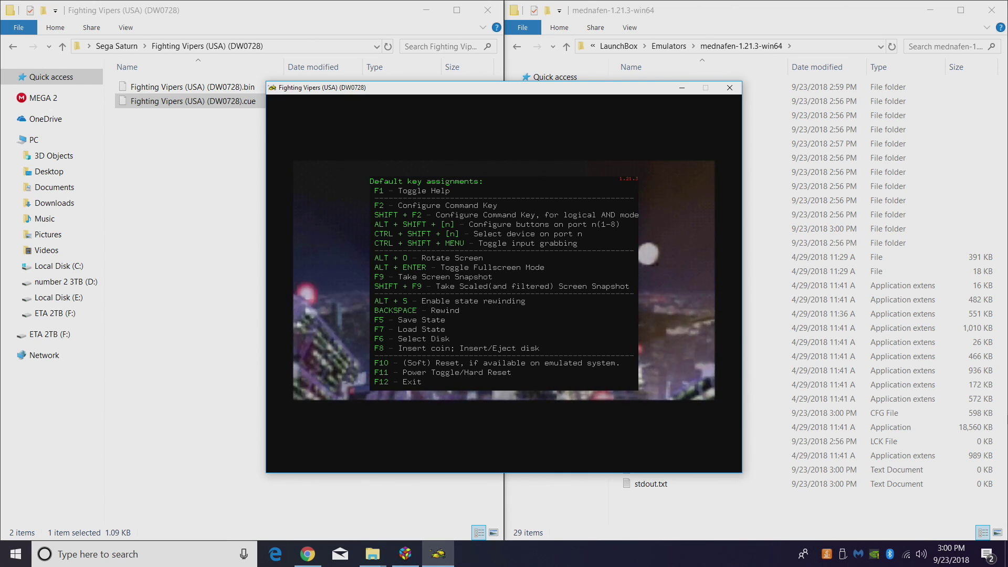
key(alt+Return)
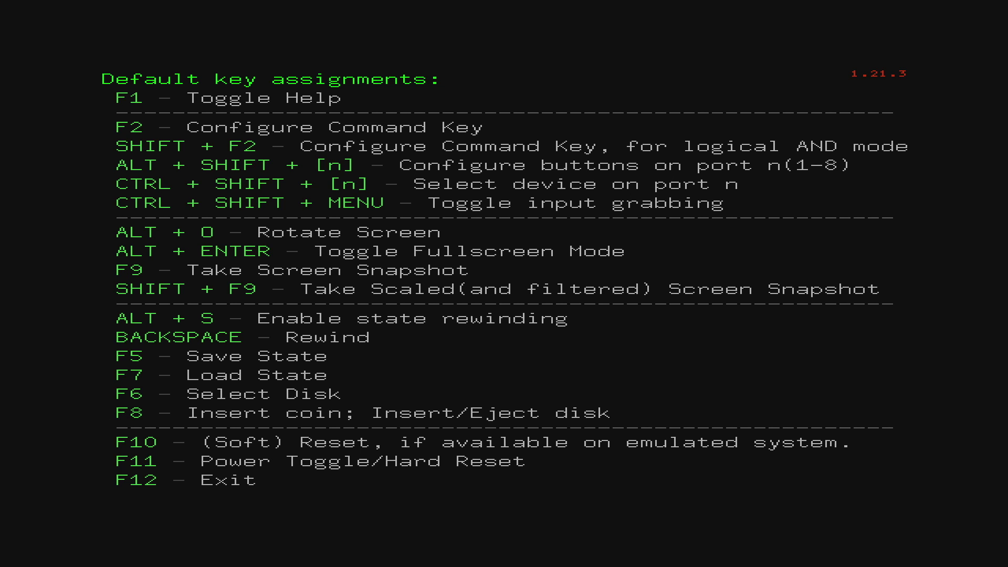
Map Digital Gamepad 1's Up, Down, Left and Right to the matching arrow keys and Start to Enter.
key(Up)
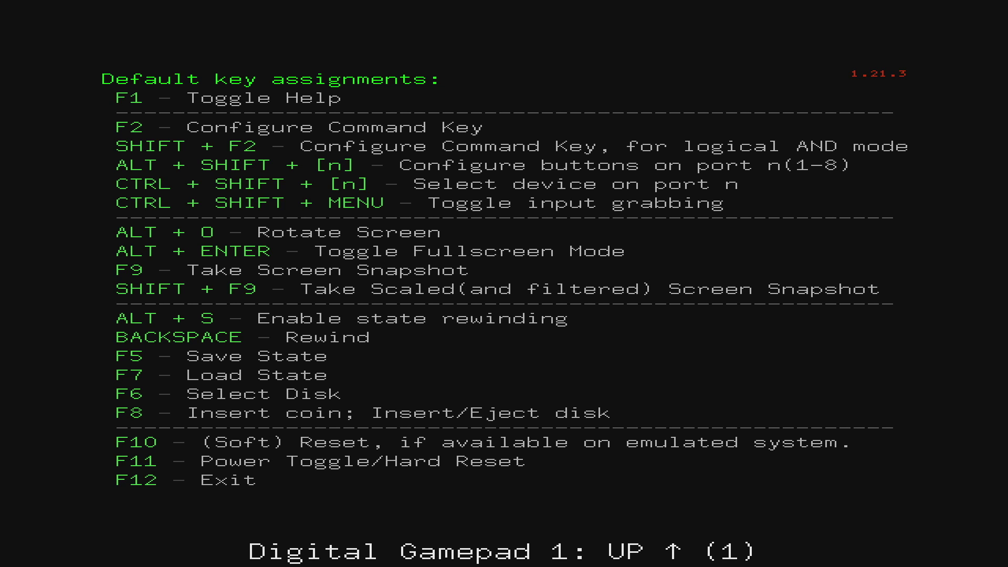
key(Up)
key(Up)
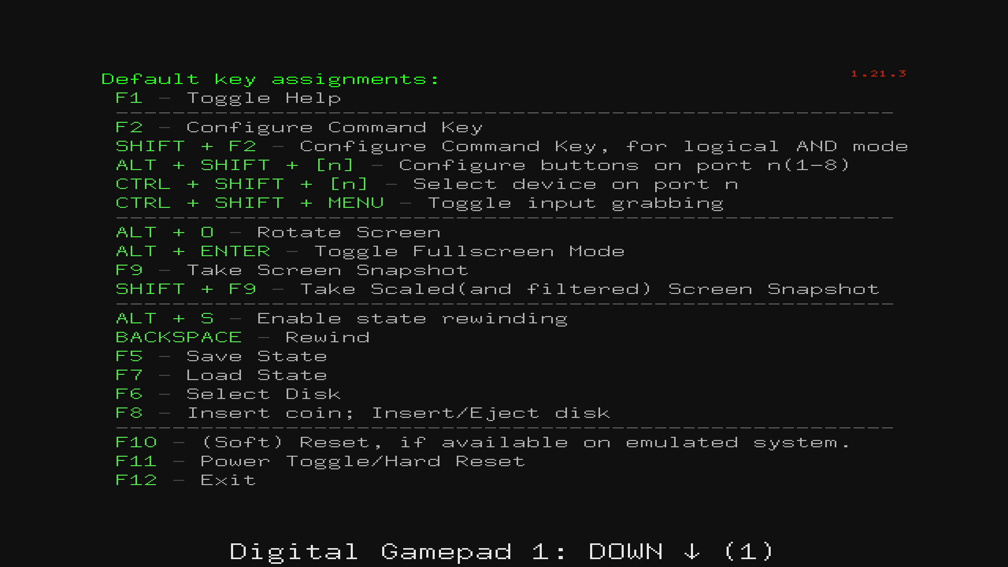
key(Down)
key(Down)
key(Left)
key(Left)
key(Right)
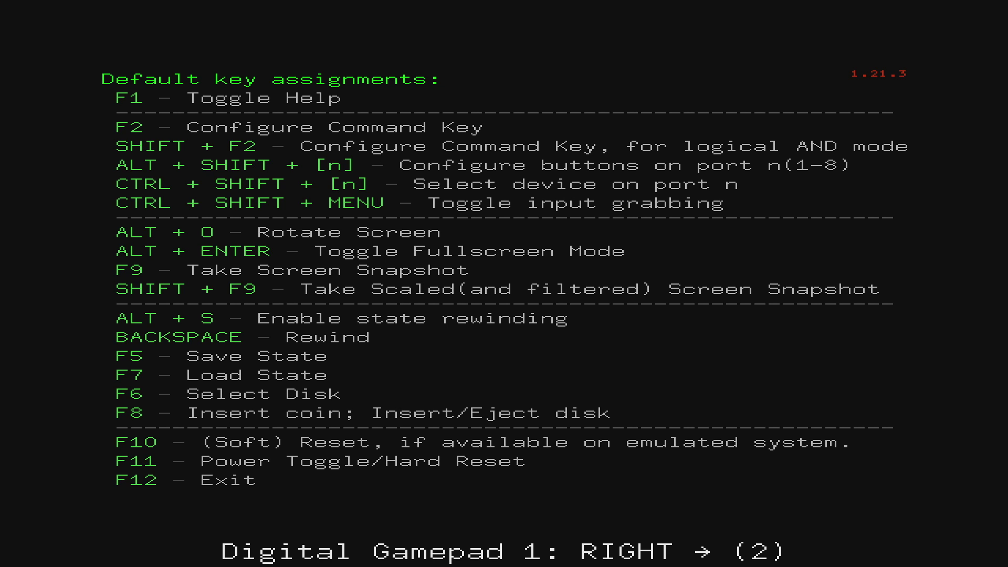
key(Right)
key(Return)
key(Return)
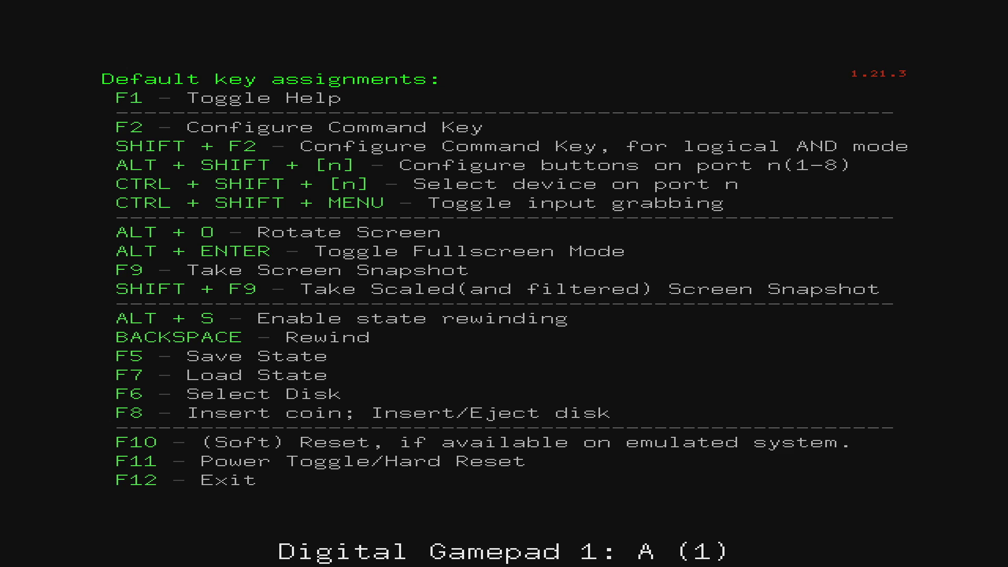
Assign Digital Gamepad 1's remaining buttons, from A onward, to the keys X, Z, C, S, A and D in that order.
key(x)
key(x)
key(z)
key(z)
key(c)
key(c)
key(s)
key(s)
key(a)
key(a)
key(d)
key(d)
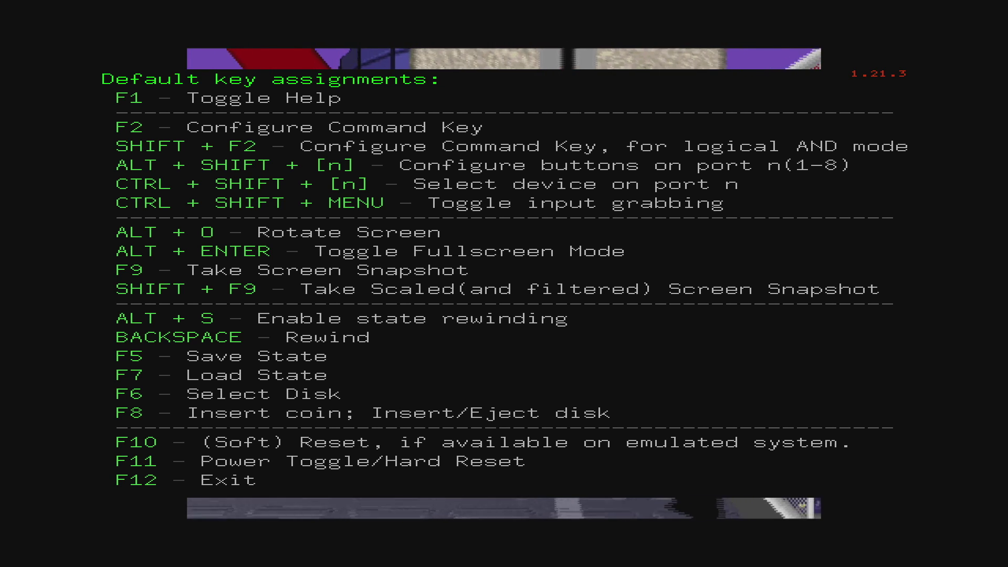
Hide the key assignments help, continue past the SEGA logo and choose Arcade Mode in Fighting Vipers.
key(F1)
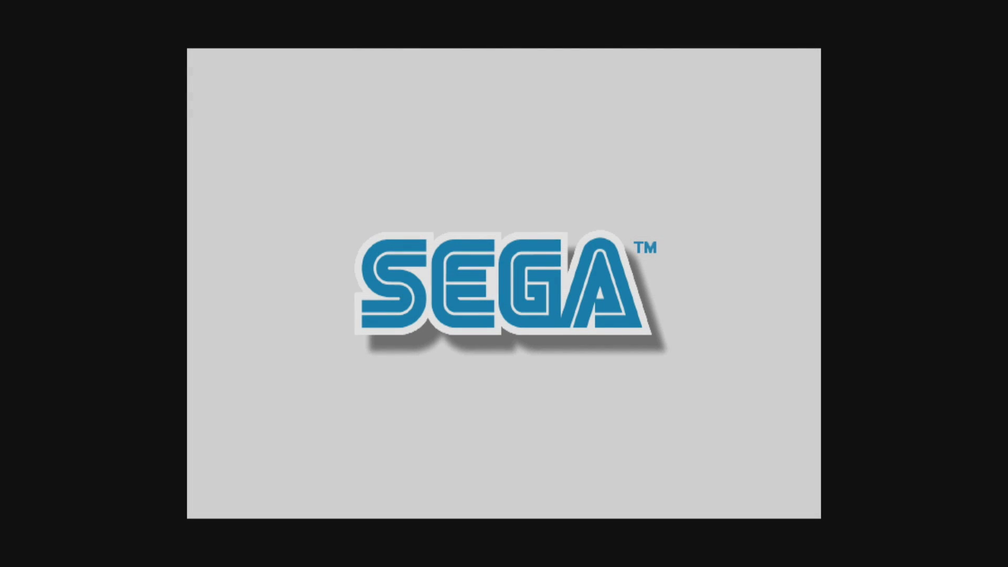
key(Return)
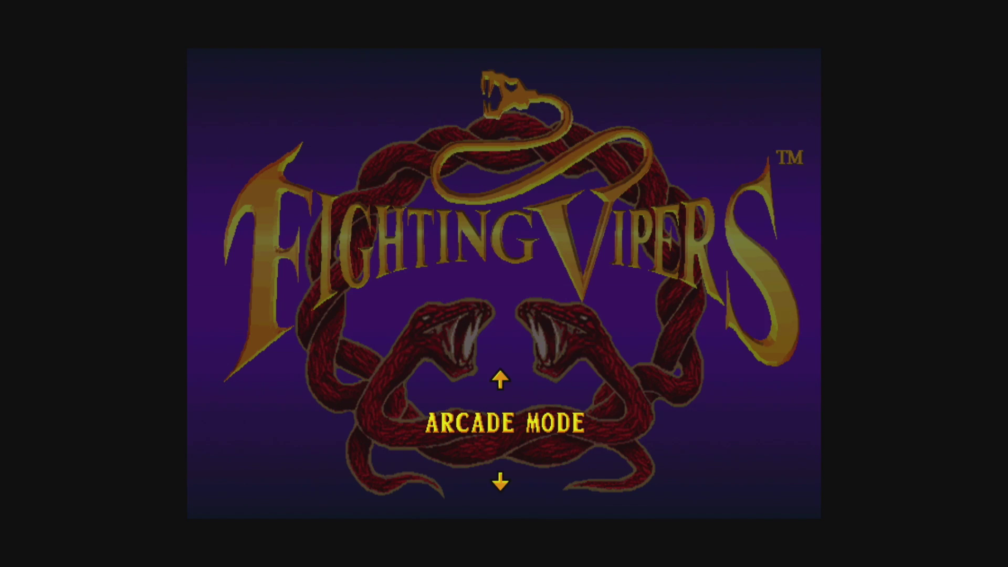
key(Return)
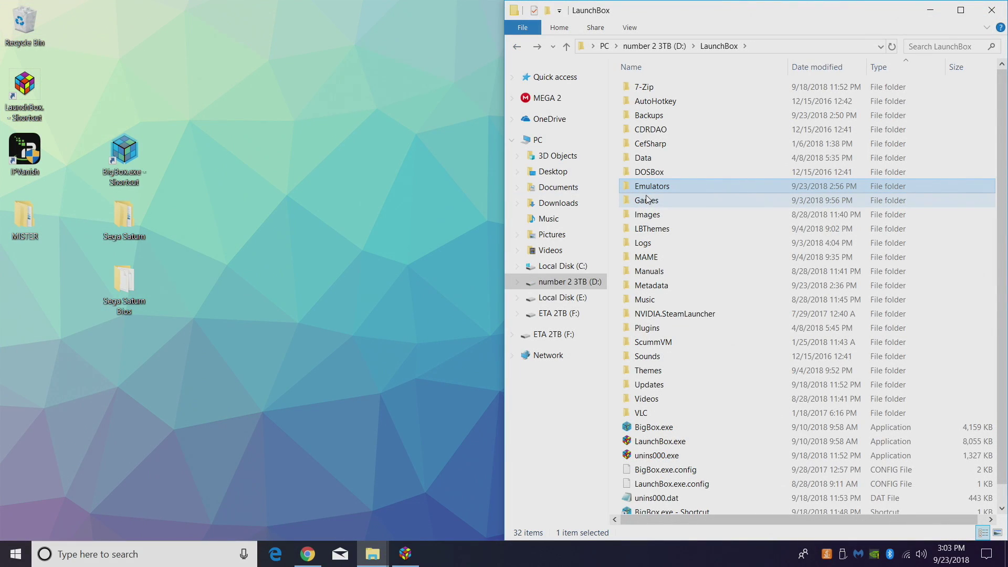
Copy the desktop's Sega Saturn folder into the Games folder of the LaunchBox directory and switch to LaunchBox.
double_click(647, 201)
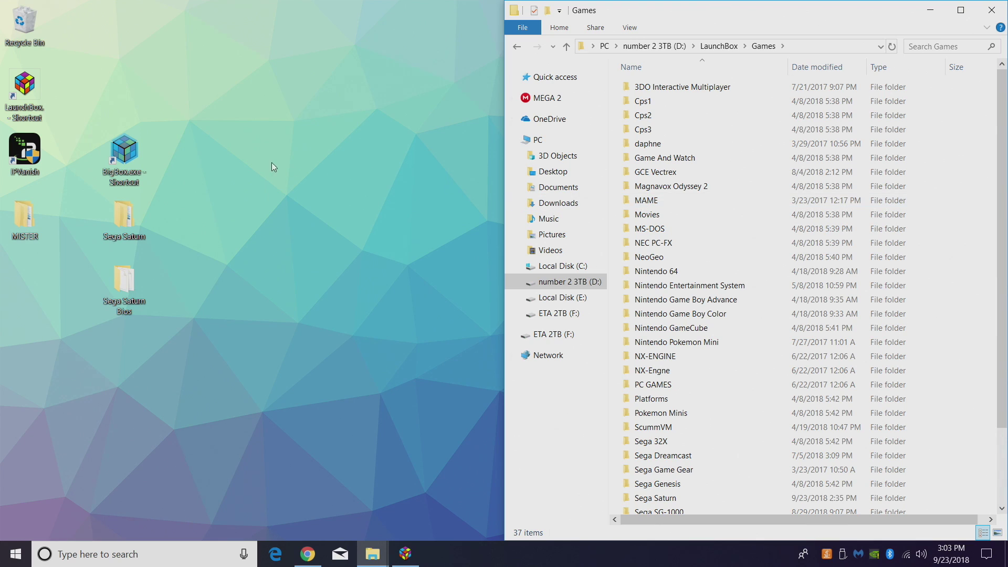
drag(127, 224, 616, 227)
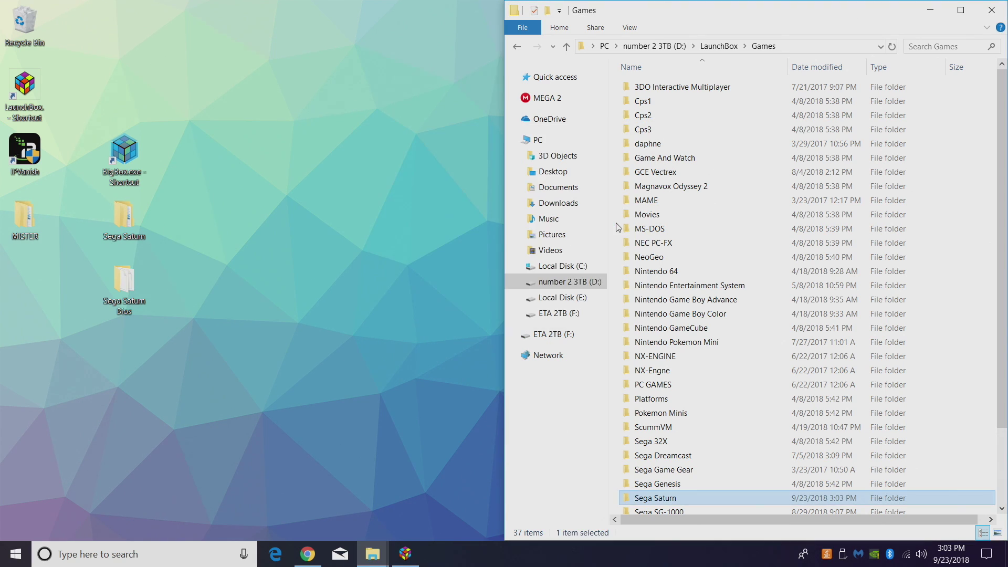
click(405, 553)
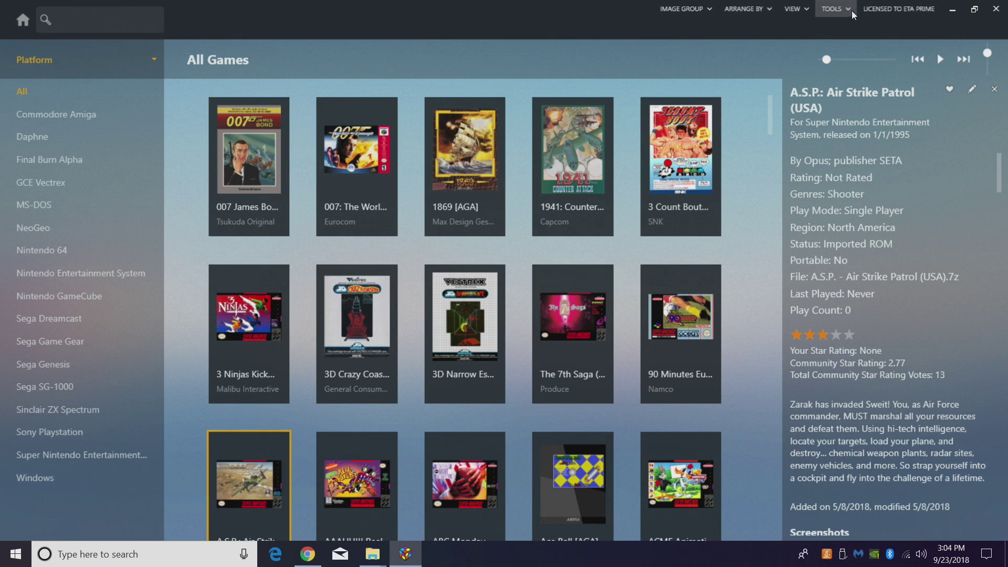
Add a new emulator in LaunchBox's emulator management and name it Mednafen.
click(821, 14)
click(807, 59)
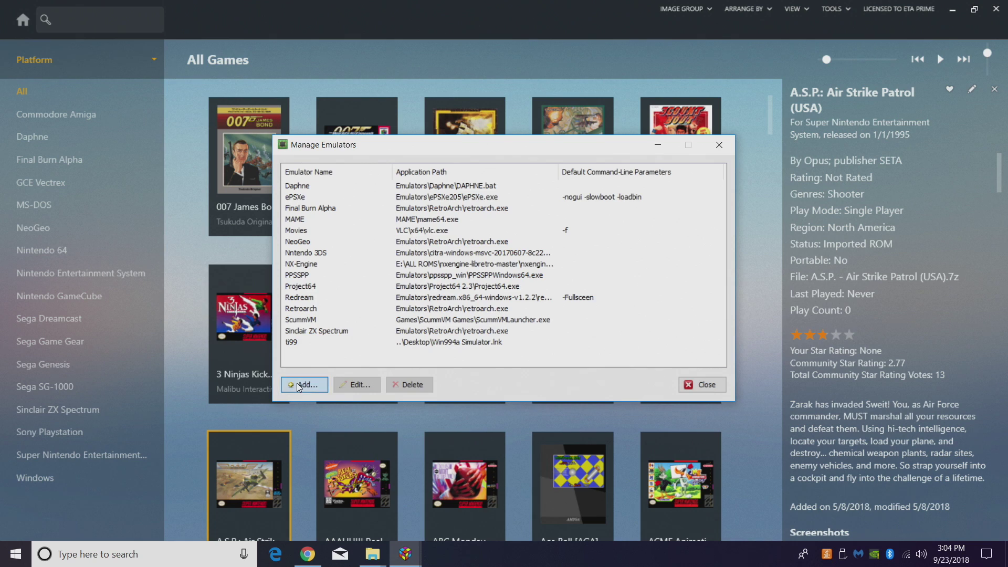
click(297, 382)
click(360, 190)
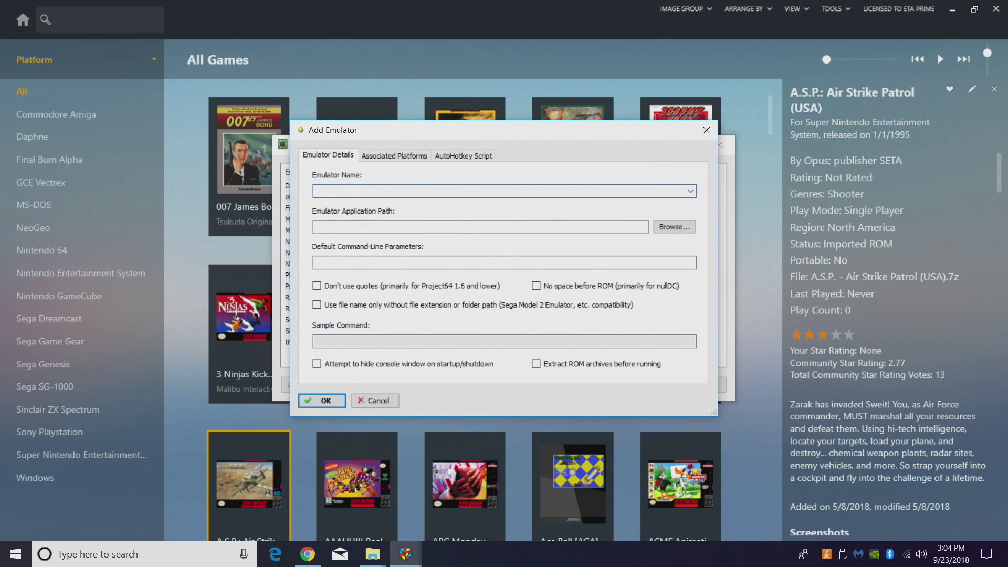
text(Mednafen)
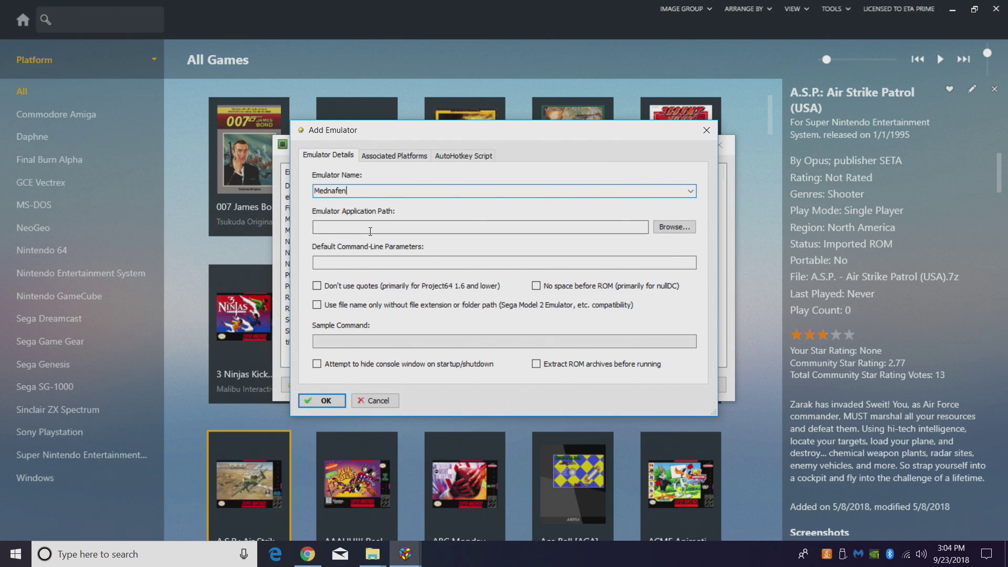
Set the emulator's application path to mednafen.exe in the Emulators\mednafen-1.21.3-win64 folder.
click(676, 226)
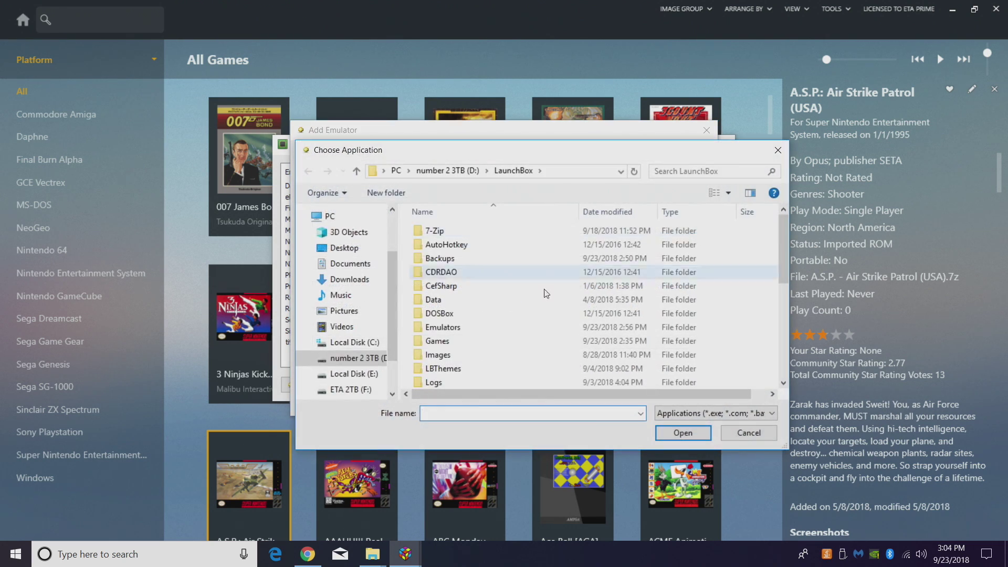
double_click(521, 326)
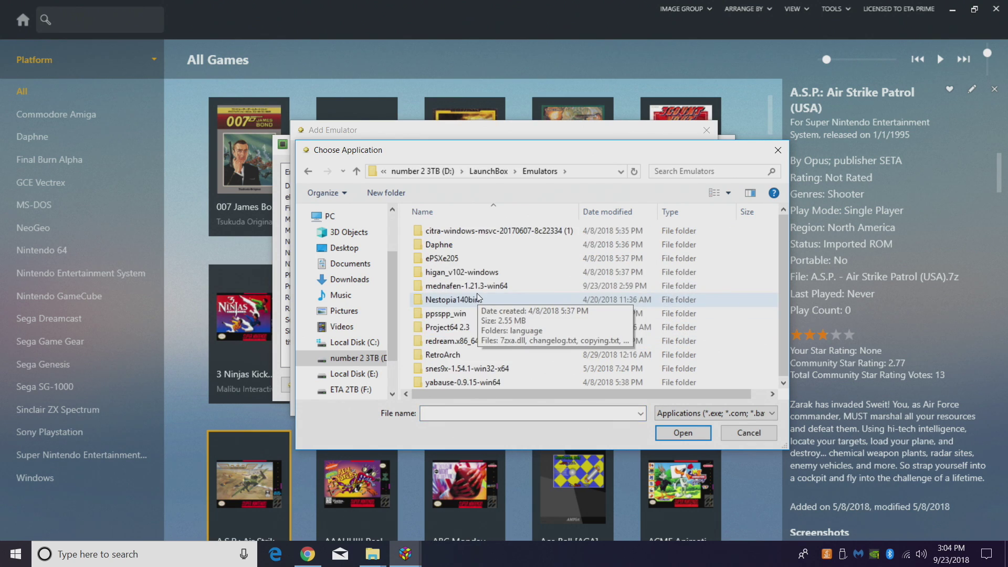
click(462, 290)
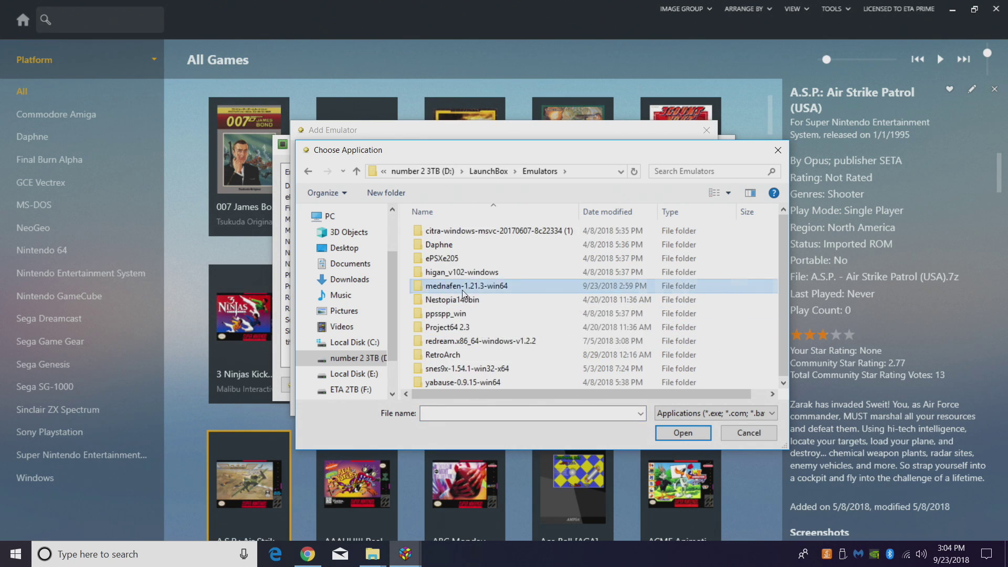
double_click(462, 292)
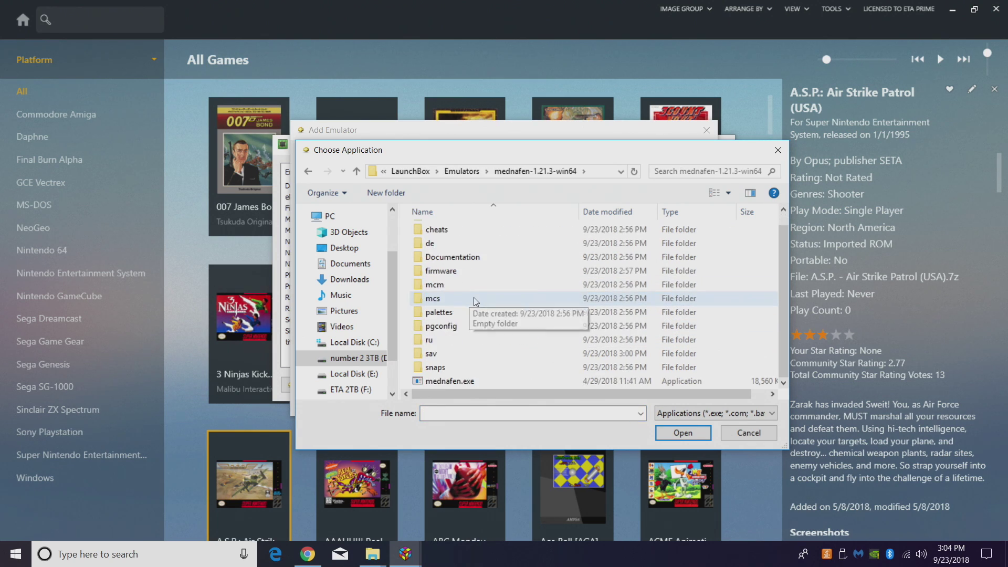
double_click(470, 381)
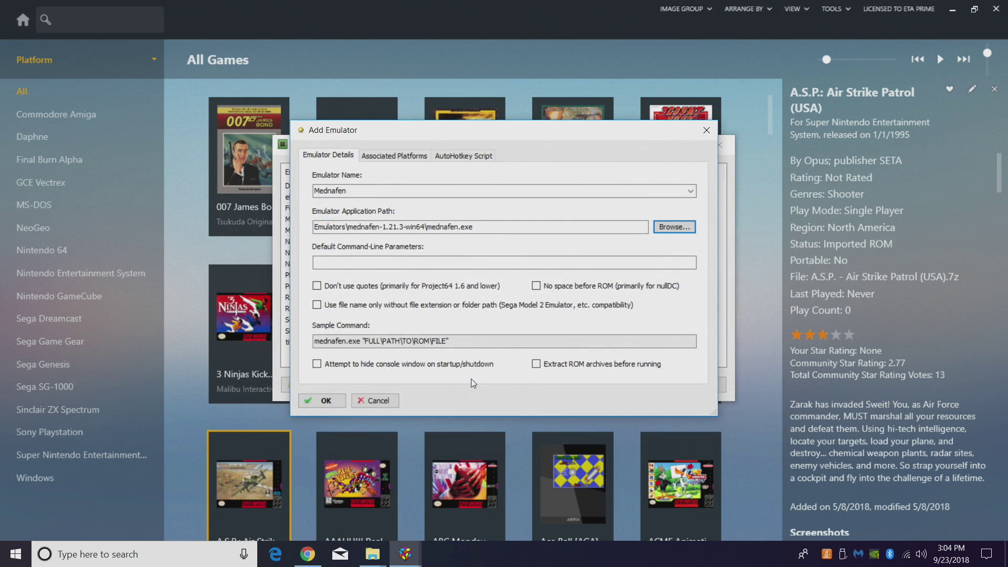
Associate Mednafen with the Sega Saturn platform as its default emulator, then save it and close the emulator management.
click(399, 156)
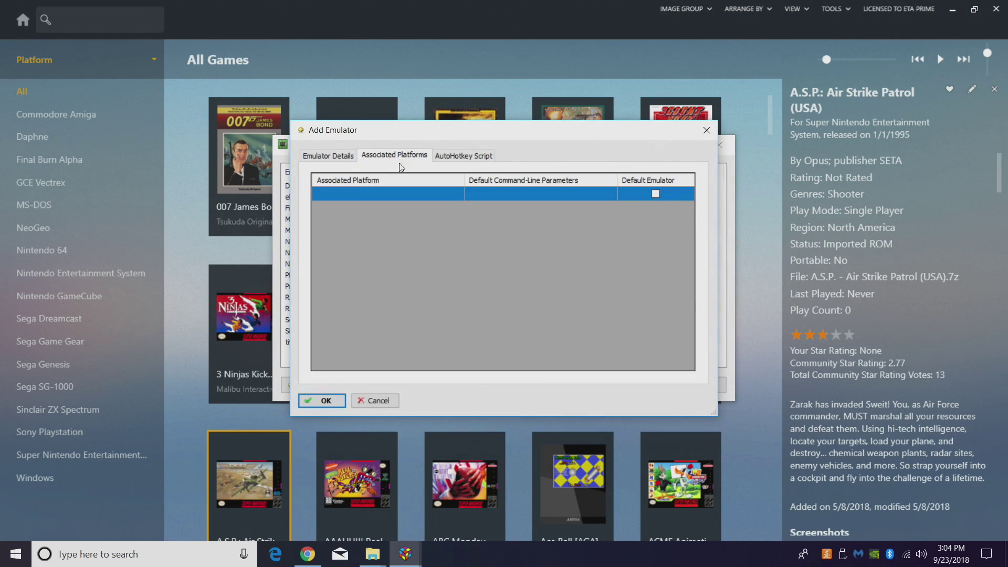
click(378, 197)
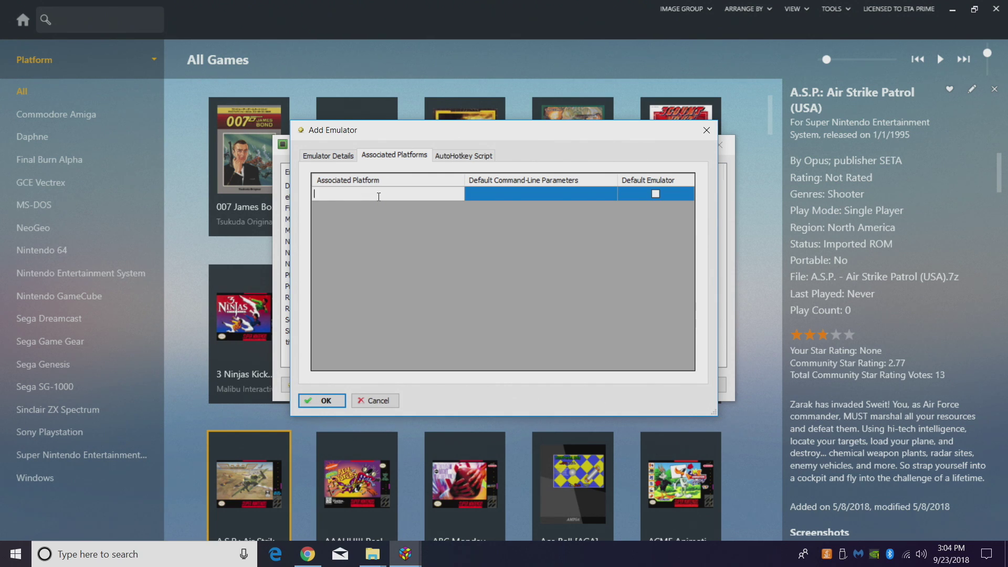
text(Sega Saturn)
click(653, 195)
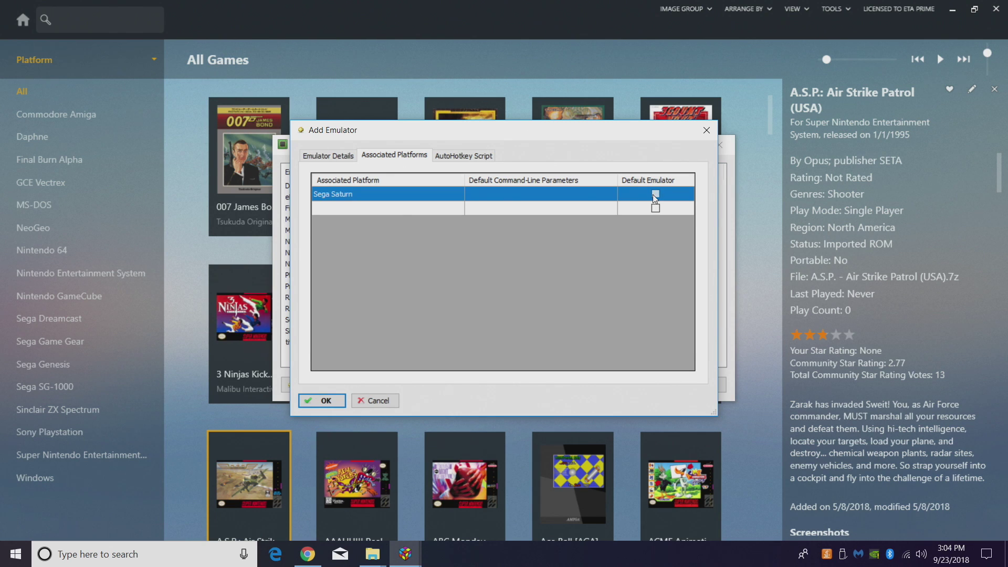
click(325, 400)
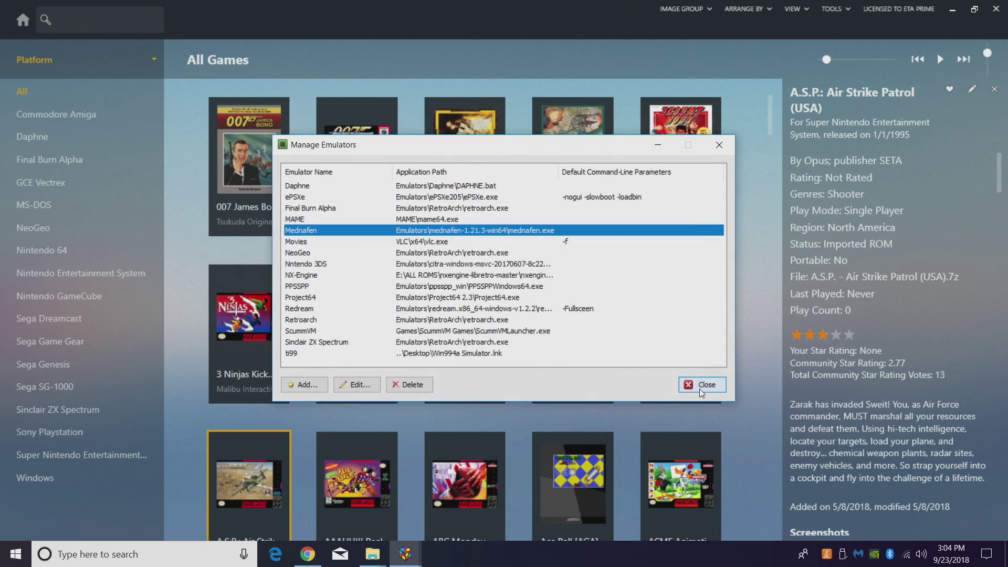
click(699, 389)
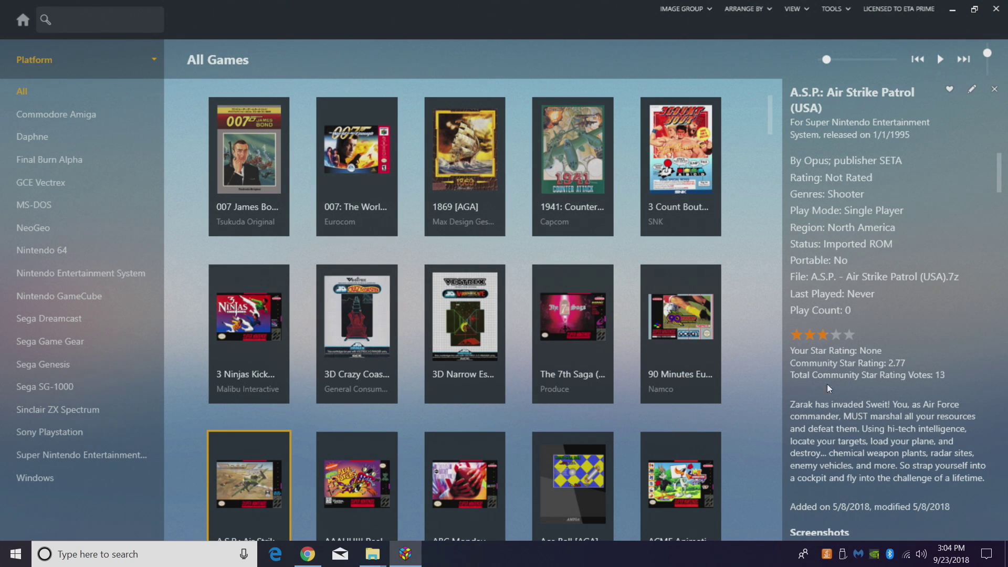
Start importing ROM files and add the folder D:\LaunchBox\Games\Sega Saturn as the import source.
click(835, 9)
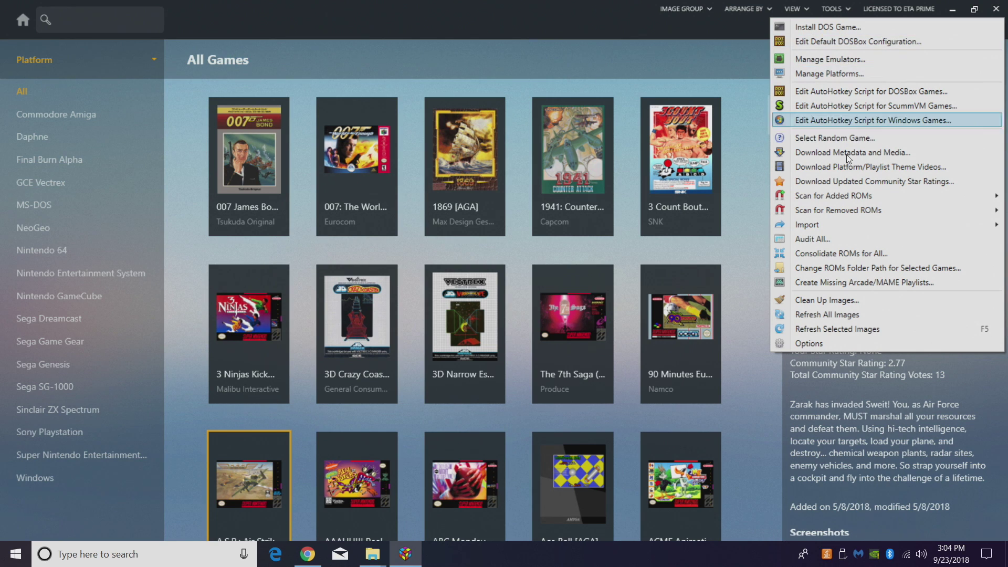
mouse_move(846, 223)
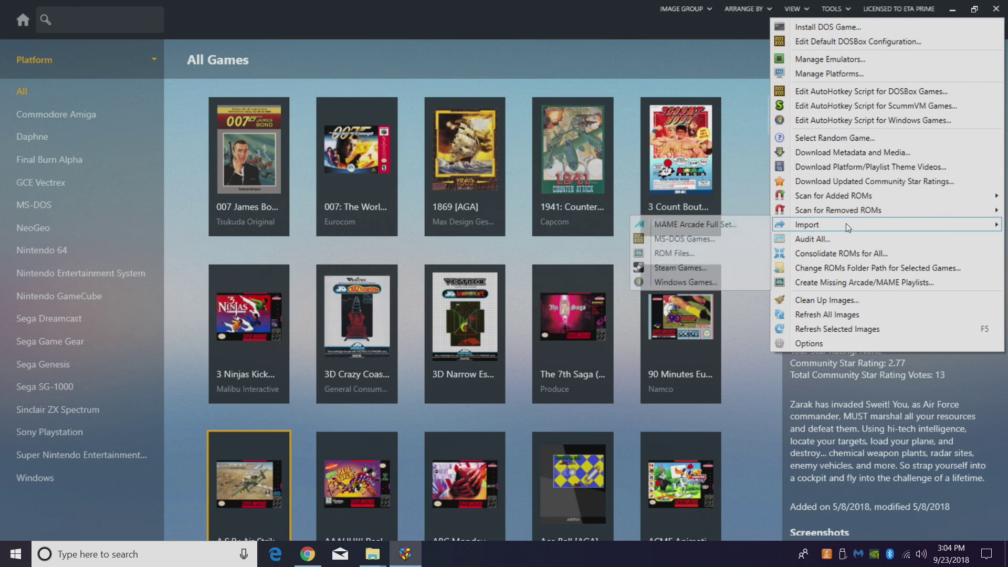
click(676, 255)
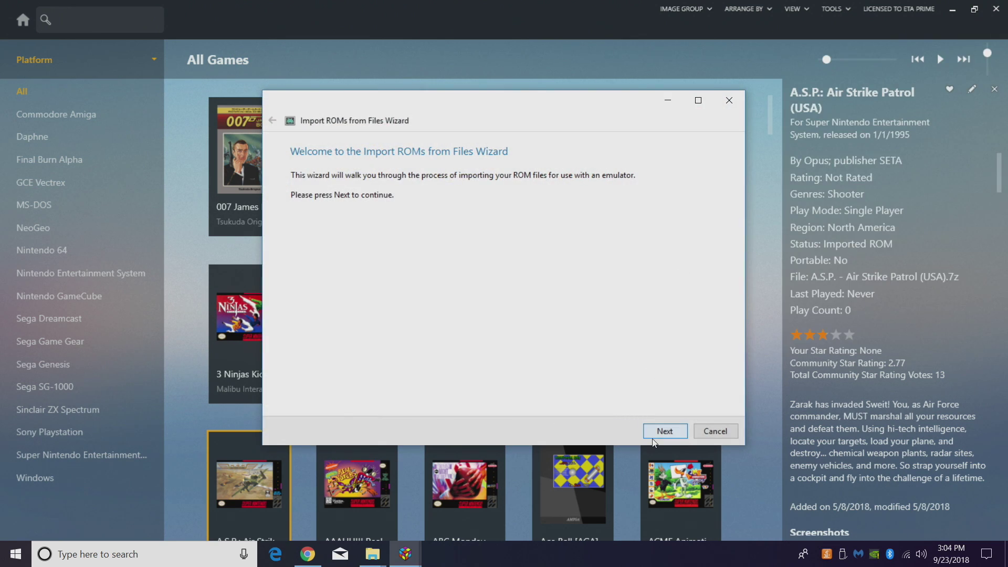
click(662, 432)
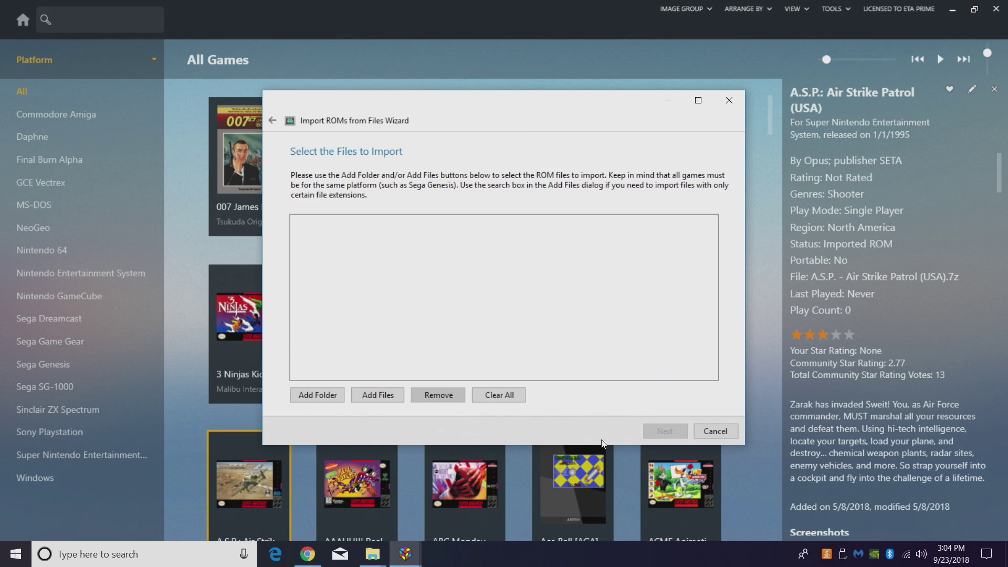
click(336, 396)
scroll(539, 335, down, 4)
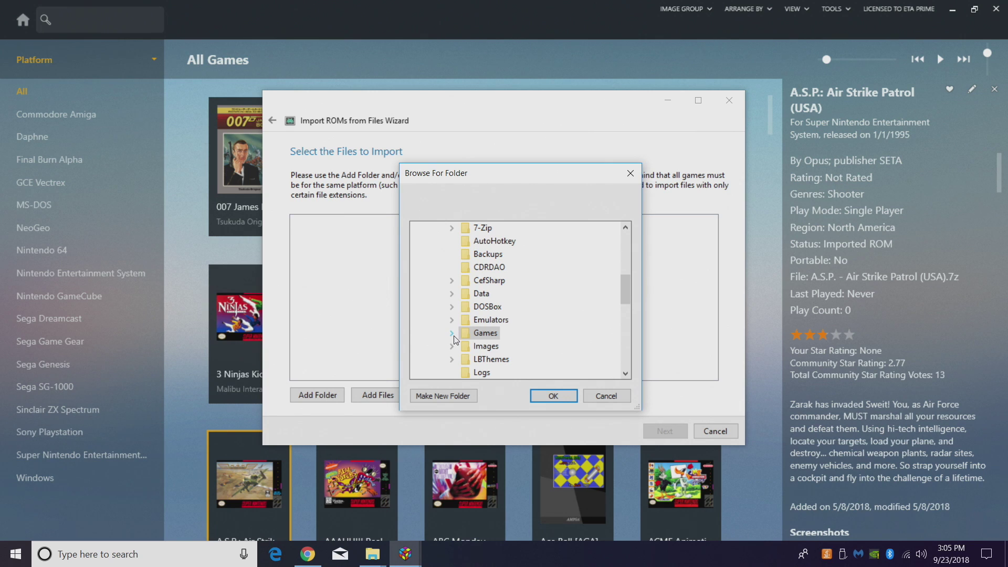
click(453, 334)
scroll(551, 299, down, 6)
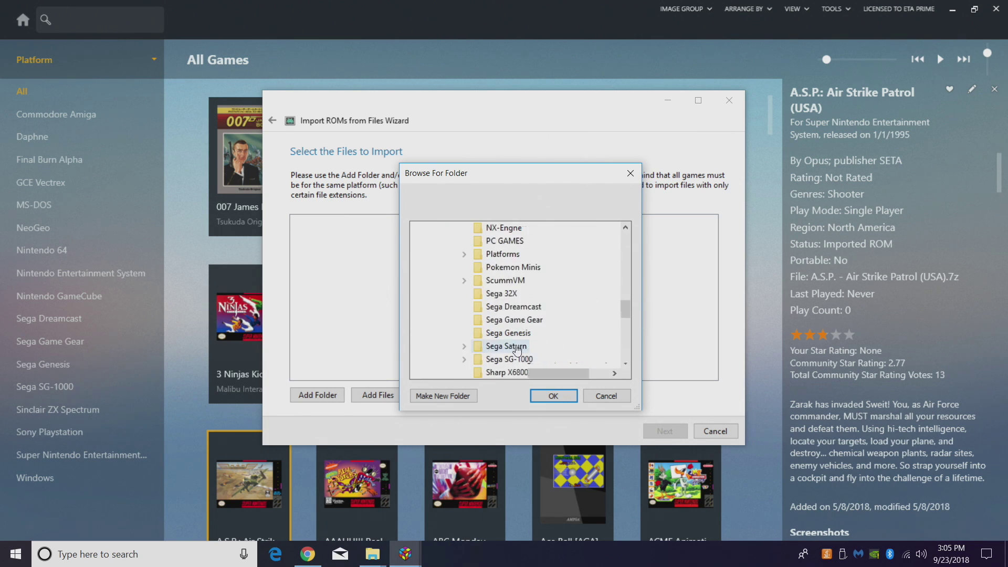
click(517, 347)
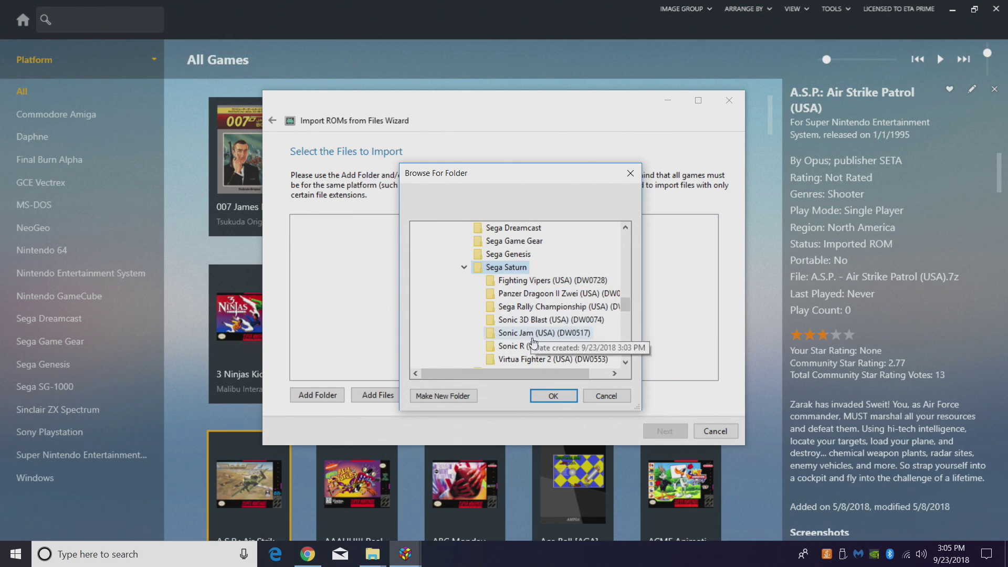
click(559, 394)
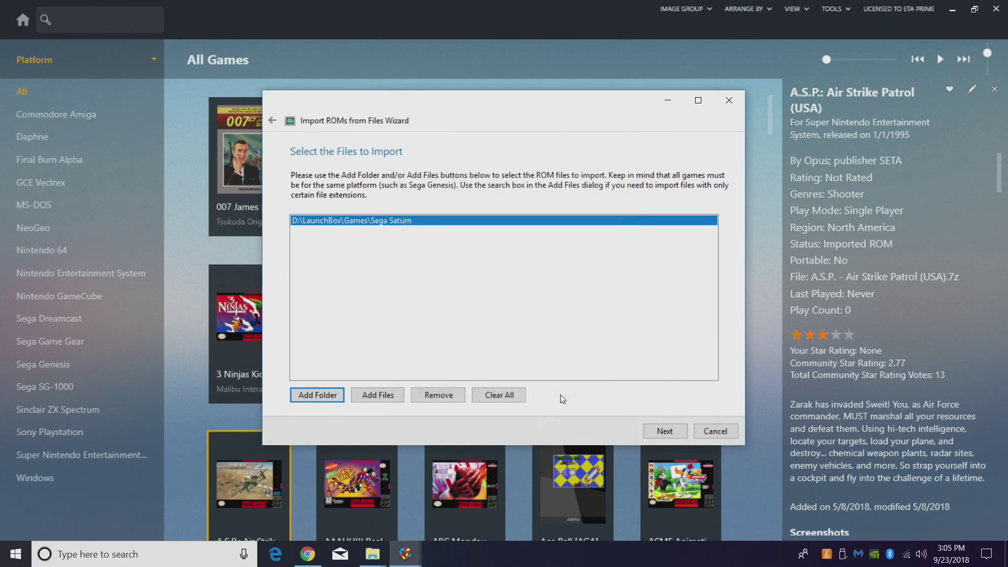
Continue the import wizard and choose Sega Saturn as the platform for the imported games.
click(665, 430)
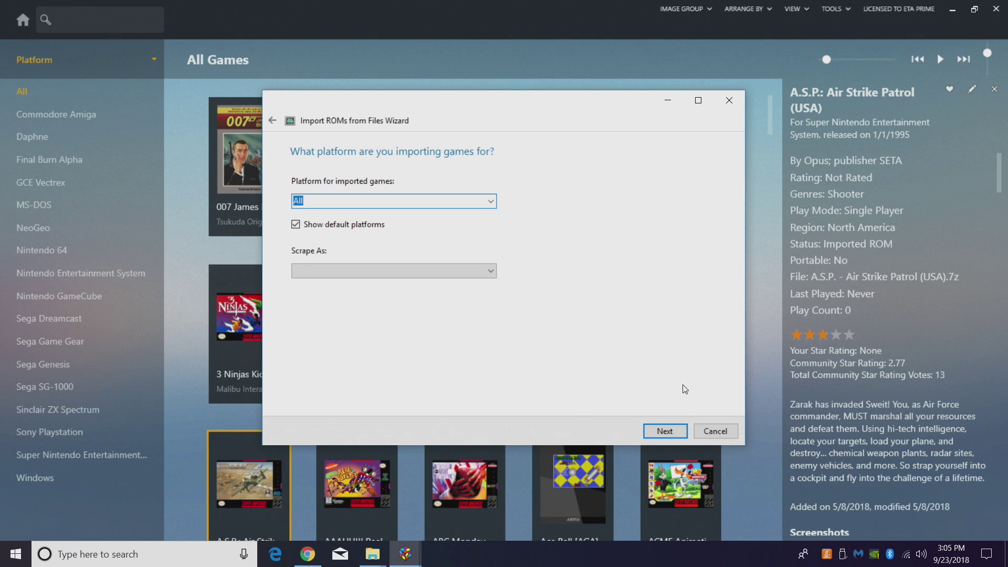
click(491, 201)
drag(489, 255, 468, 448)
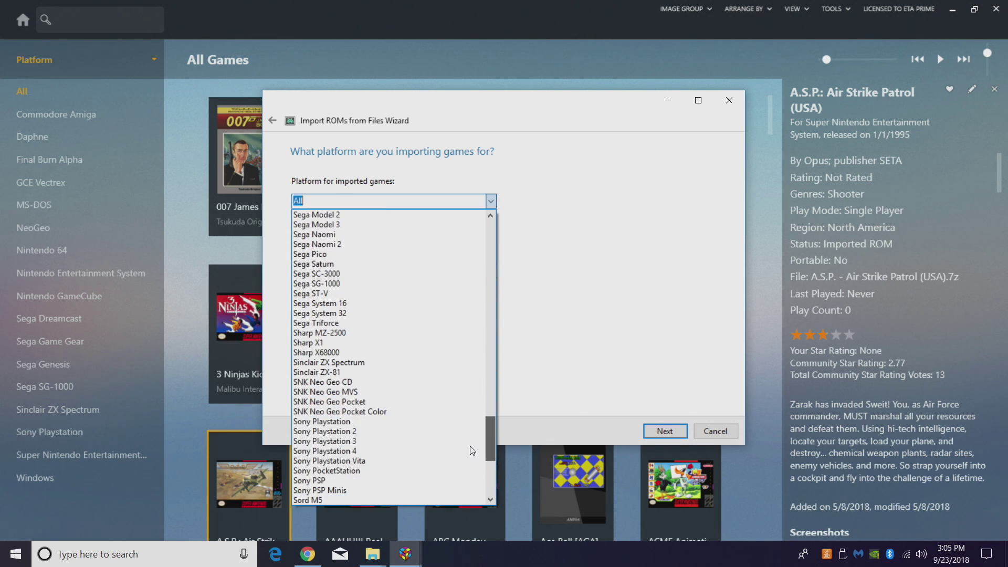
click(337, 264)
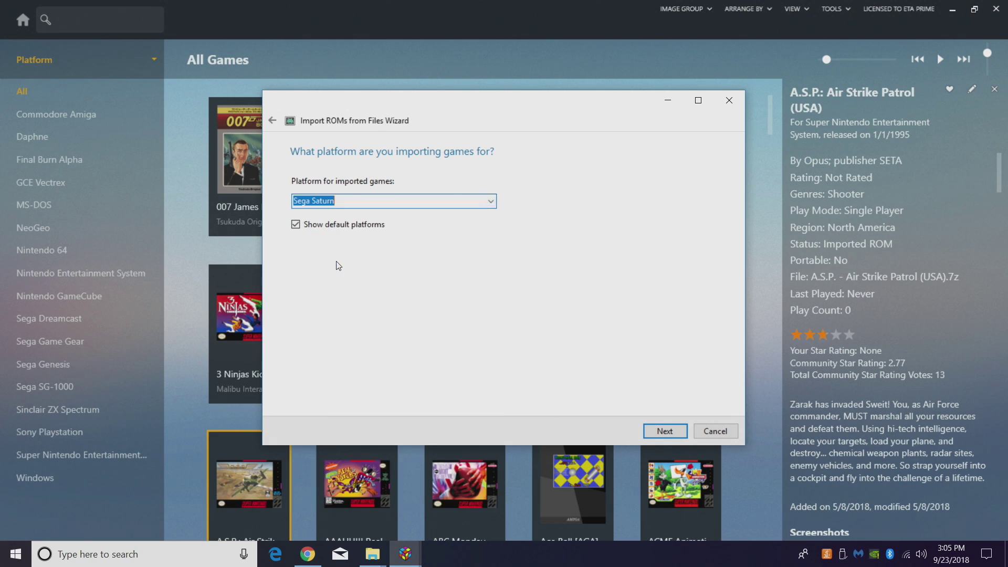
Choose Mednafen as the emulator for the imported games and use the files in their current location.
click(663, 431)
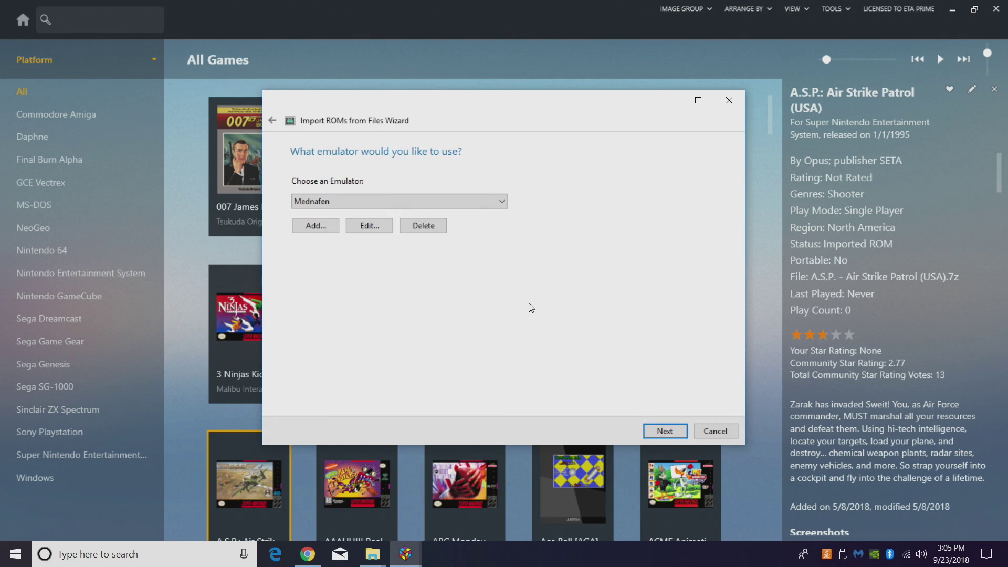
click(502, 201)
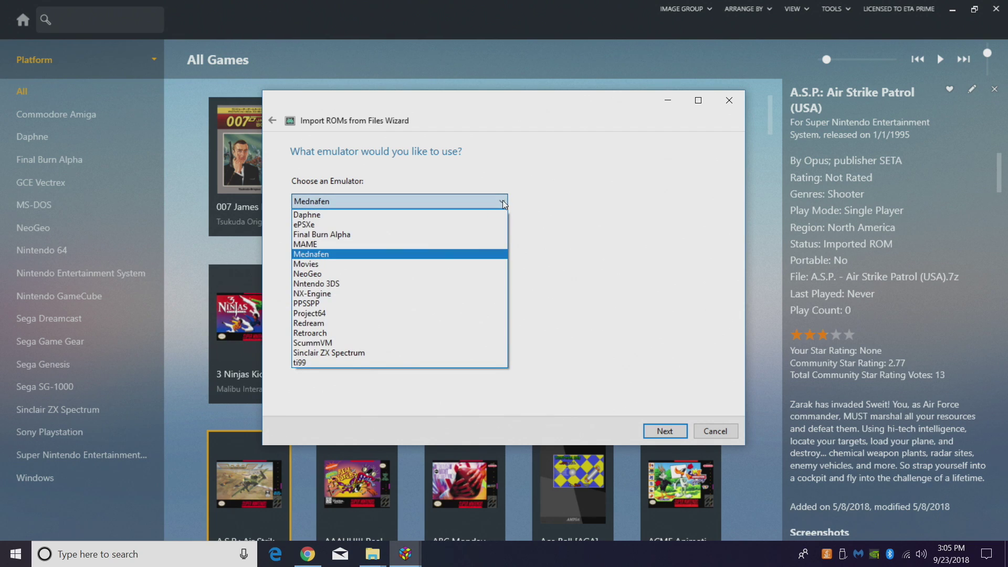
click(327, 255)
click(663, 432)
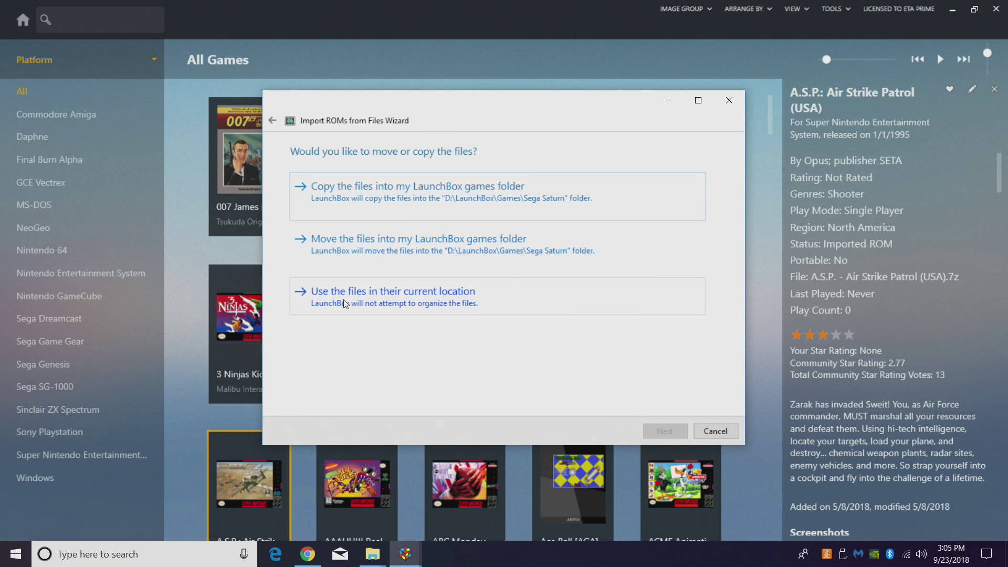
click(388, 296)
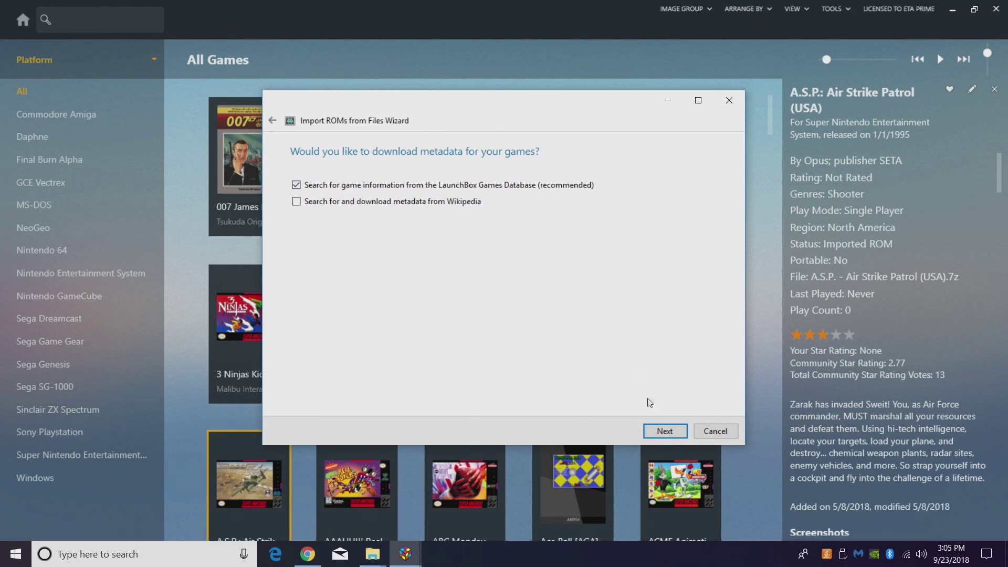
Accept metadata from the LaunchBox Games Database and downloads of all image types and all EmuMovies media types.
click(669, 433)
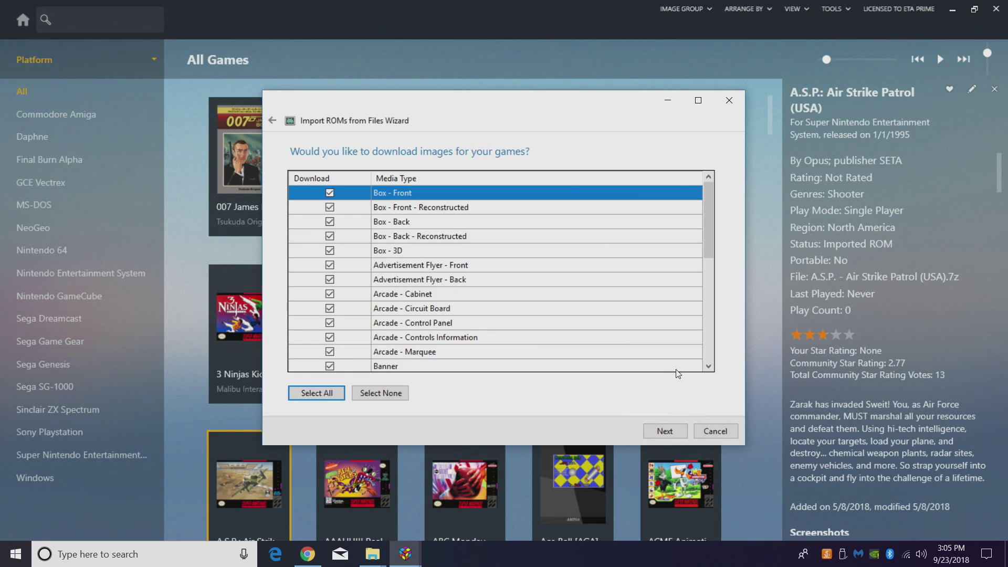
click(671, 432)
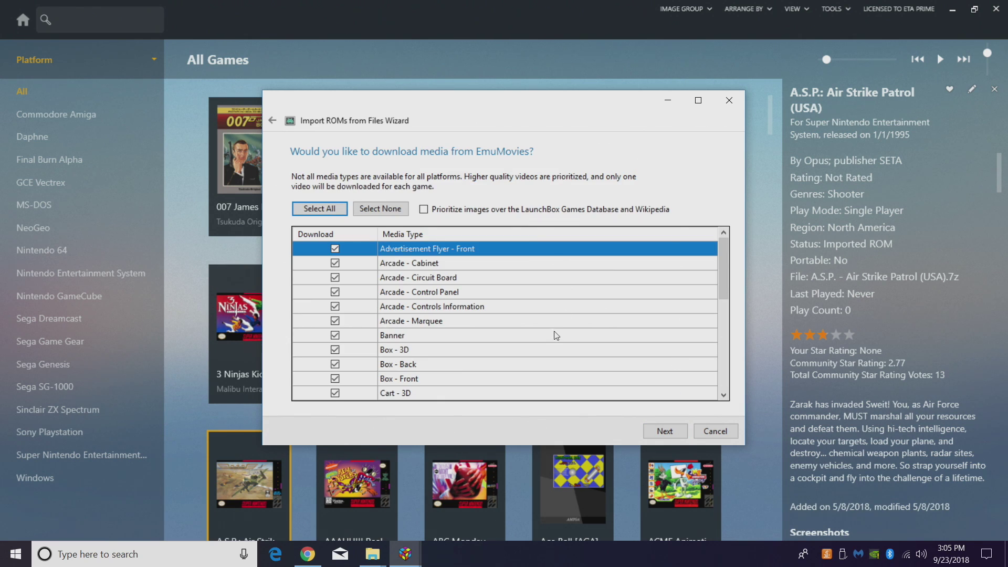
scroll(478, 321, down, 6)
scroll(487, 338, up, 6)
click(660, 432)
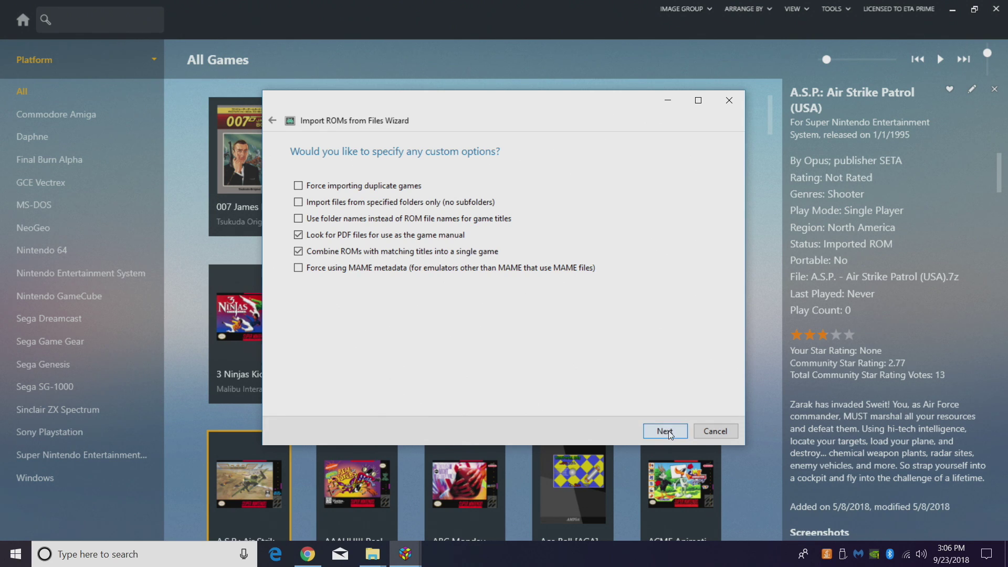
Keep the default custom options, review the files in the import list and finish importing the Sega Saturn games.
click(668, 431)
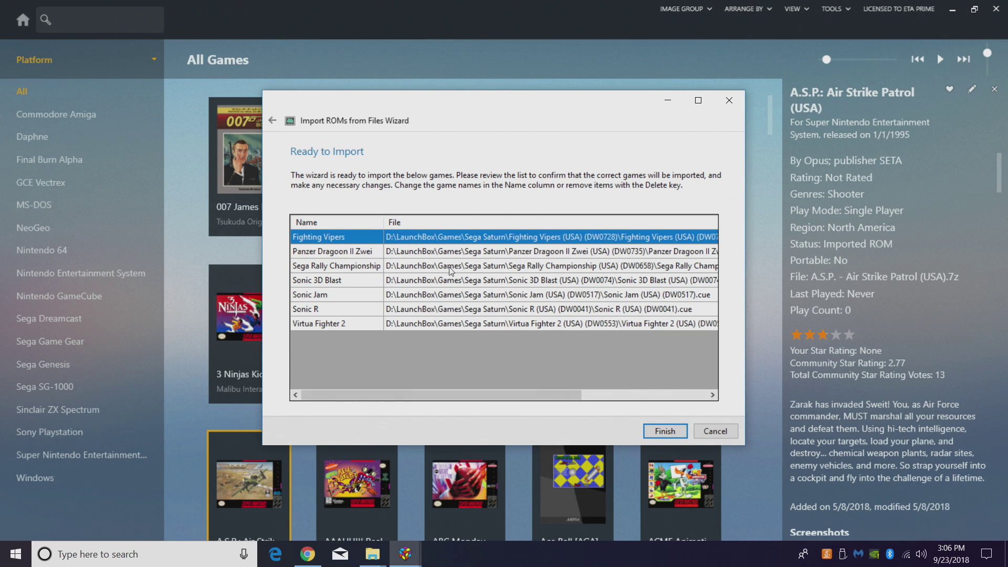
drag(567, 395, 693, 398)
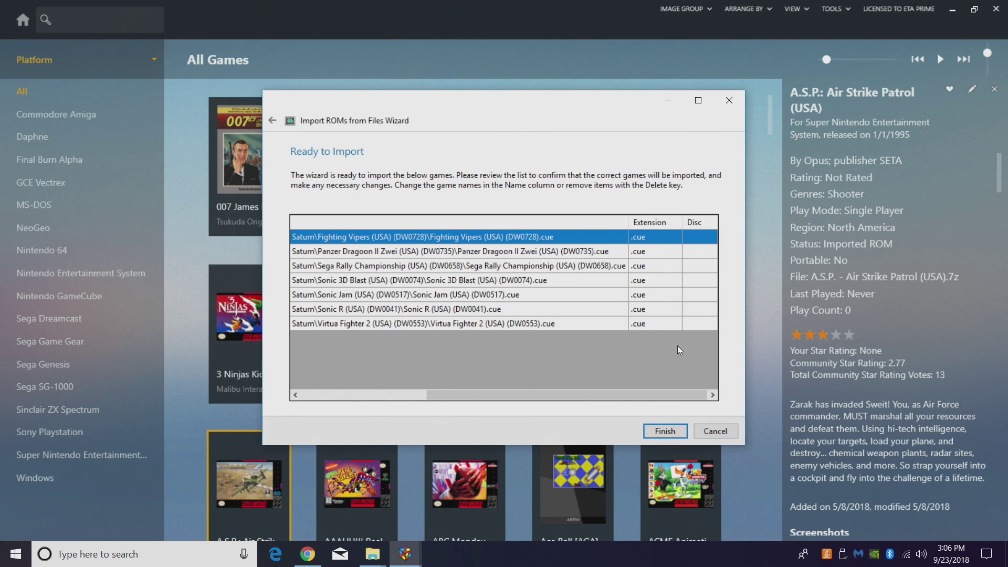
click(664, 433)
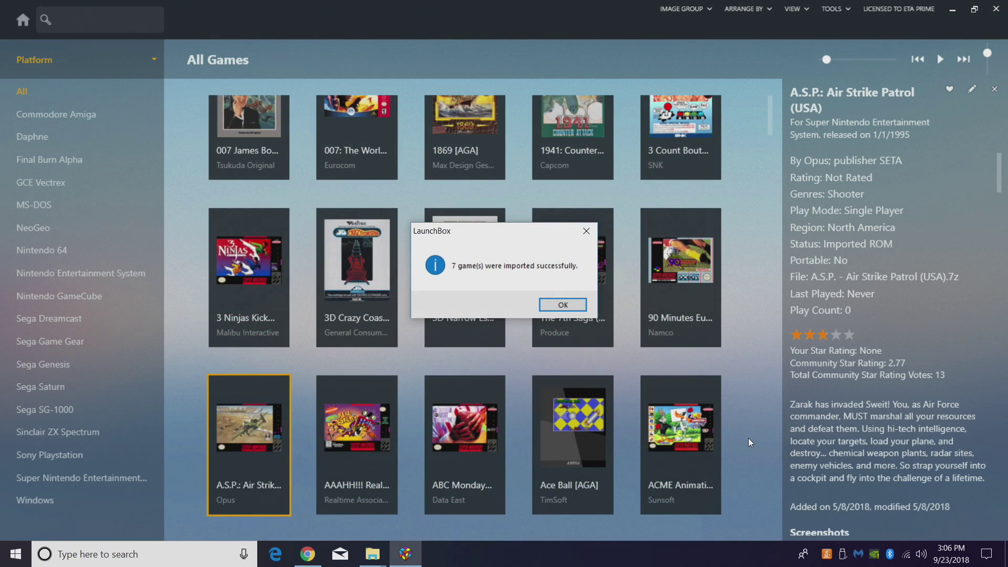
click(562, 306)
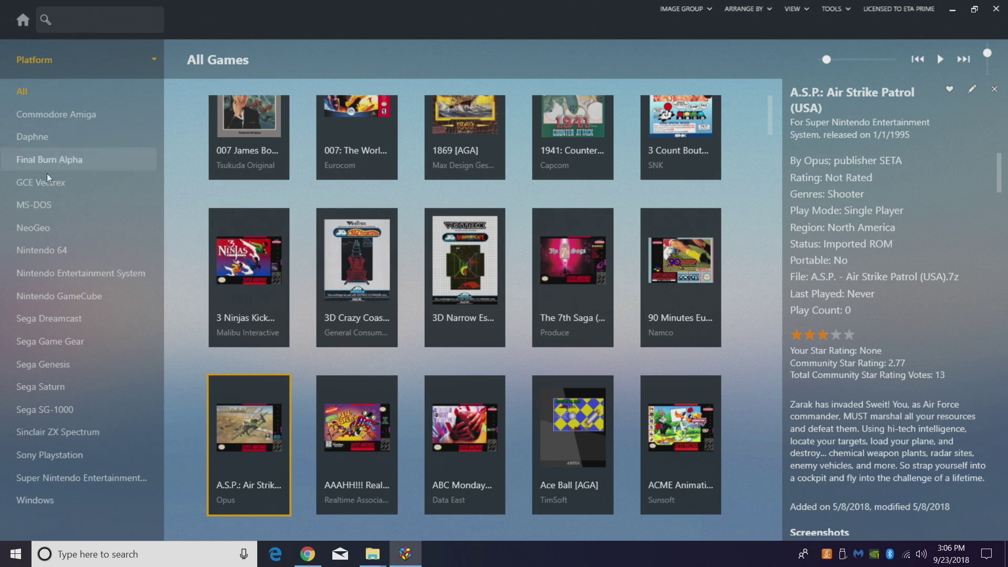
Launch Virtua Fighter 2 from the Sega Saturn platform and start its Arcade Mode.
click(30, 386)
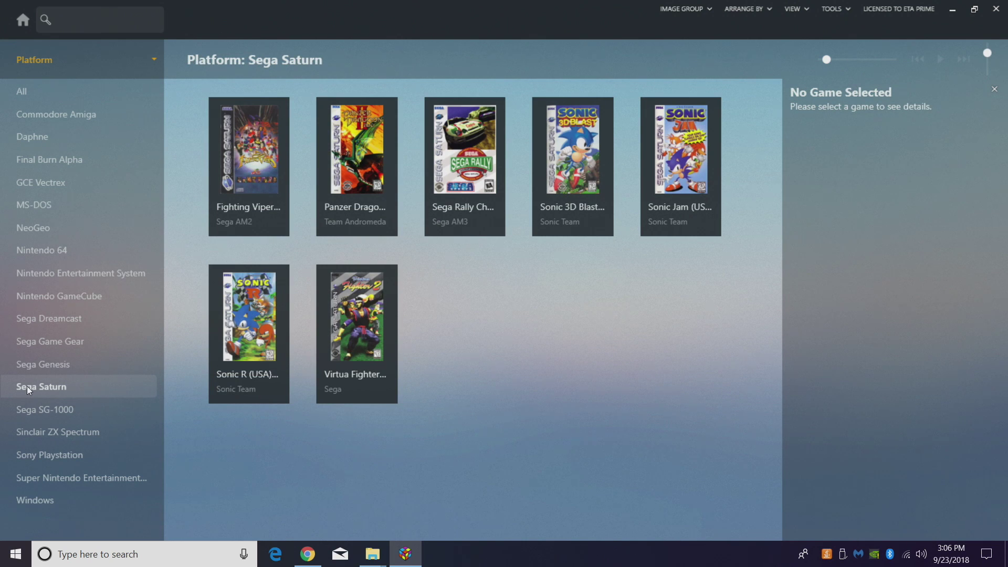
double_click(370, 349)
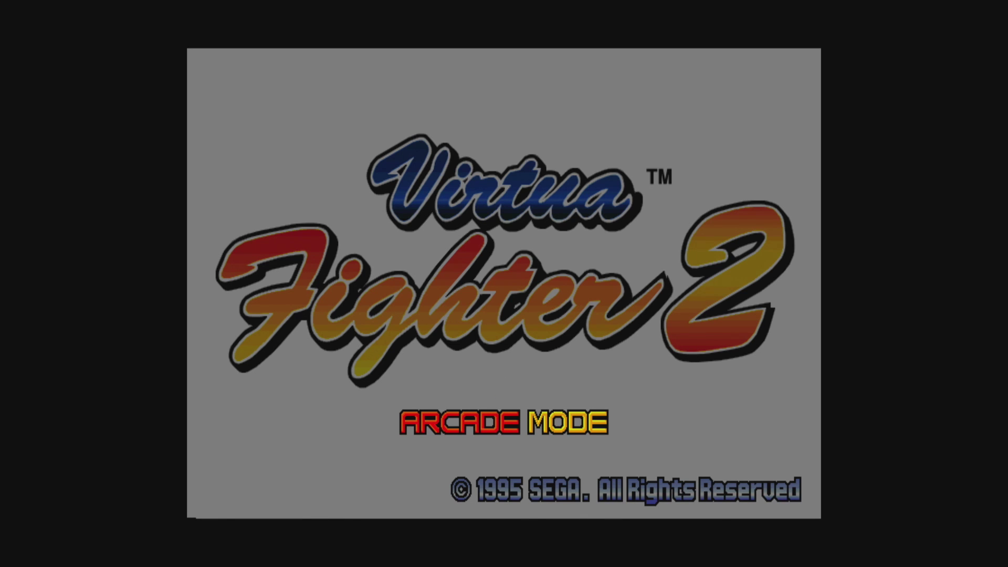
key(Return)
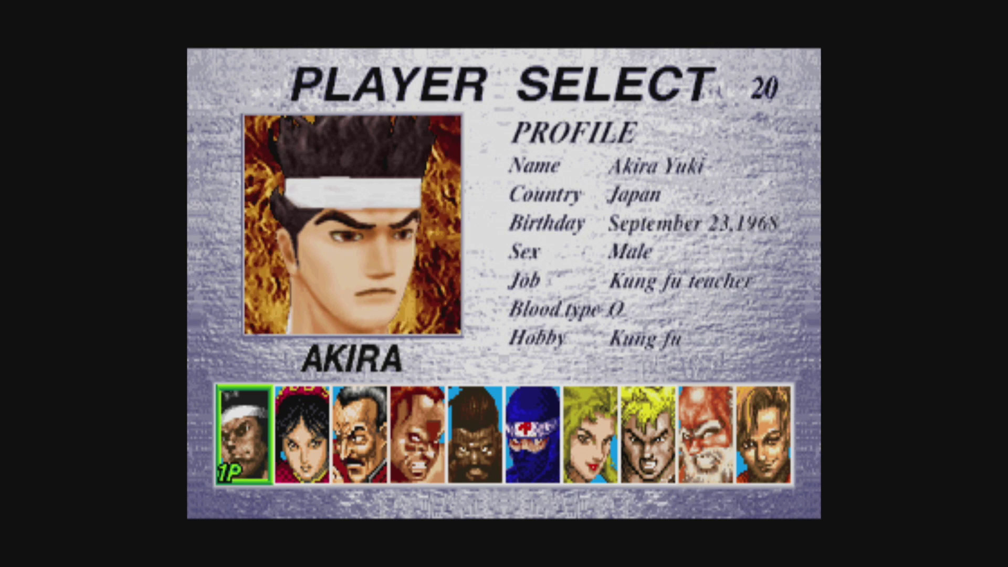
Select Sarah as the fighter on the Player Select screen and start the match.
key(Right)
key(Right)
key(Right)
key(Right)
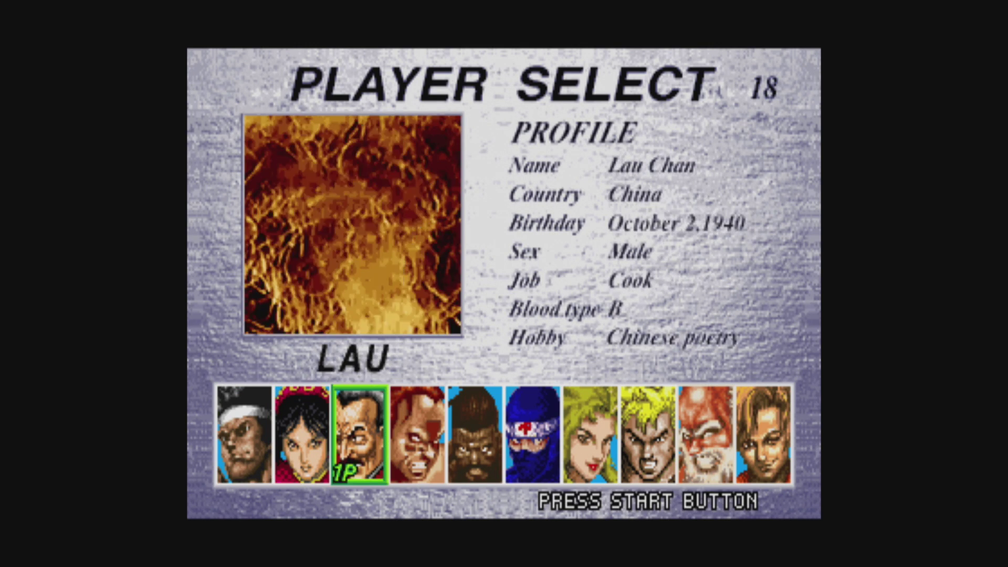
key(Right)
key(Right)
key(Return)
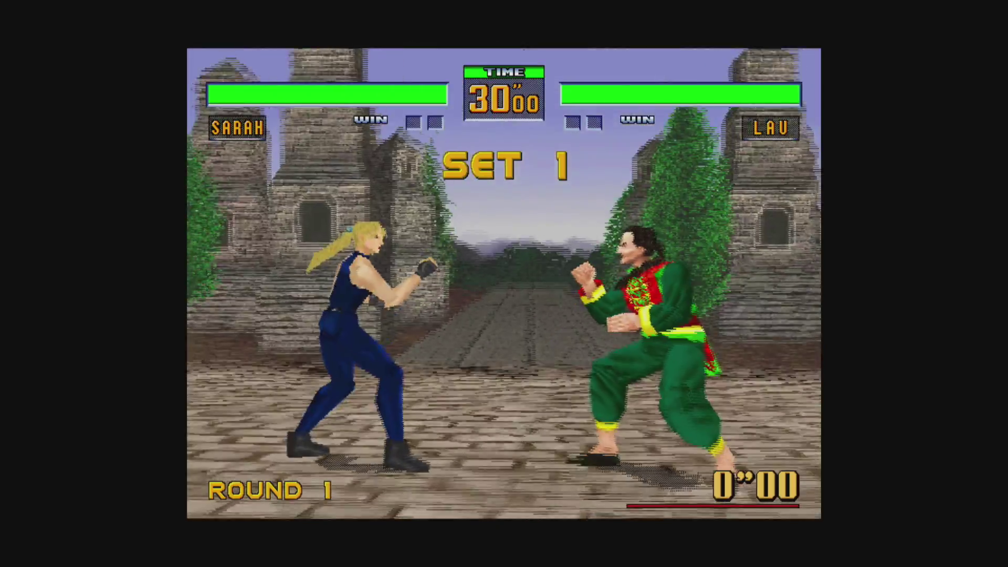
Fight round 1 against Lau using kicks and punches, then quit the game back to the Sega Saturn library.
key(Right)
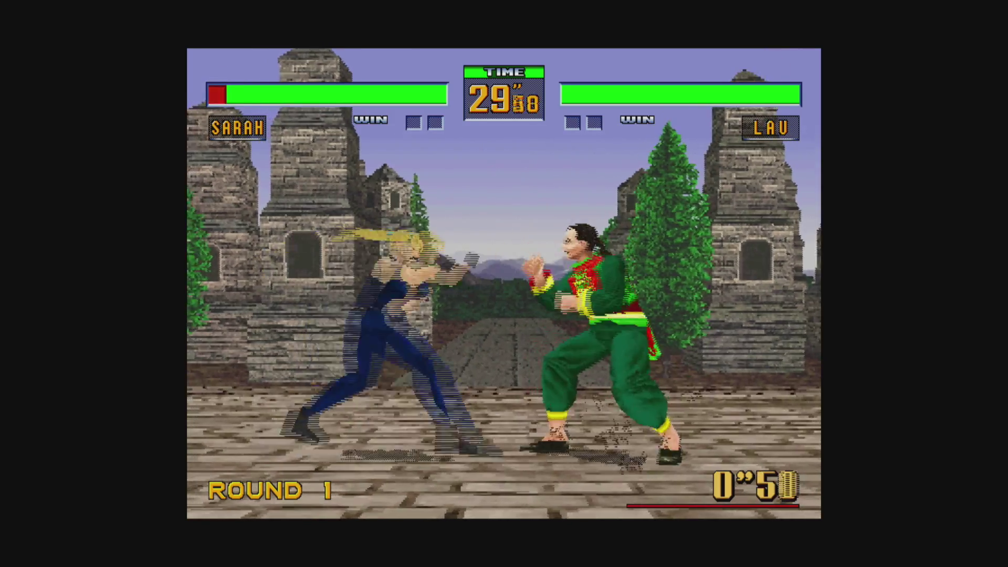
key(k)
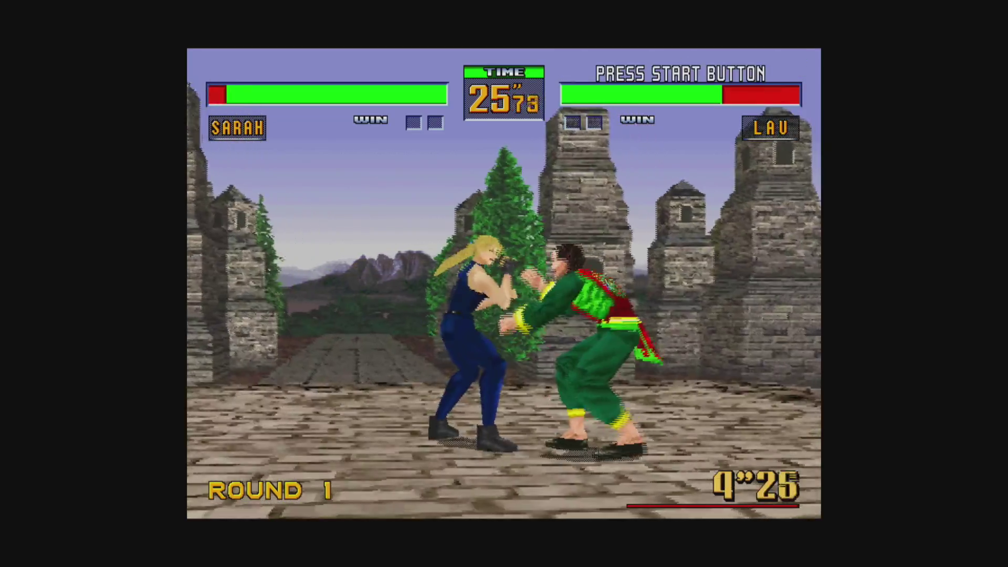
key(k)
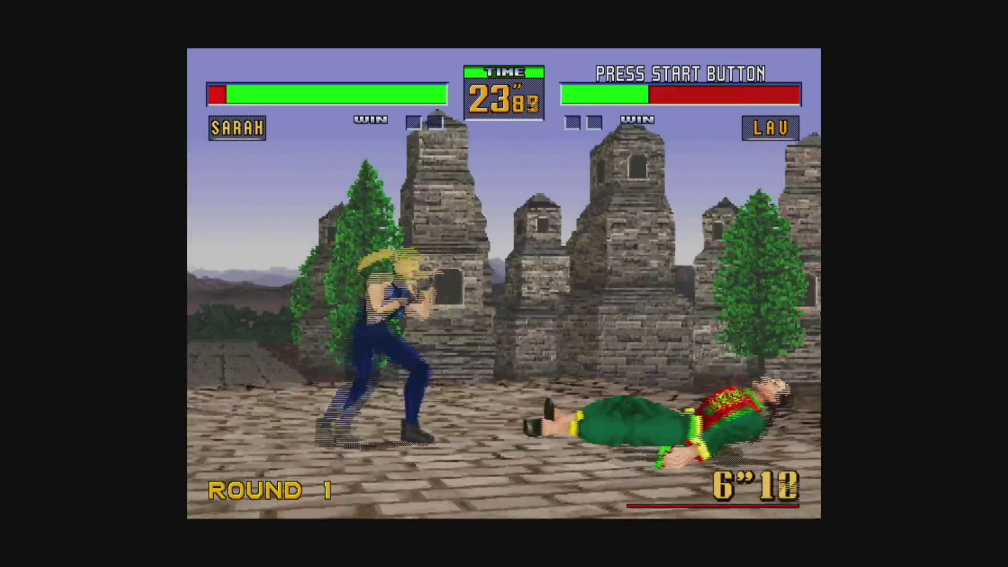
key(k)
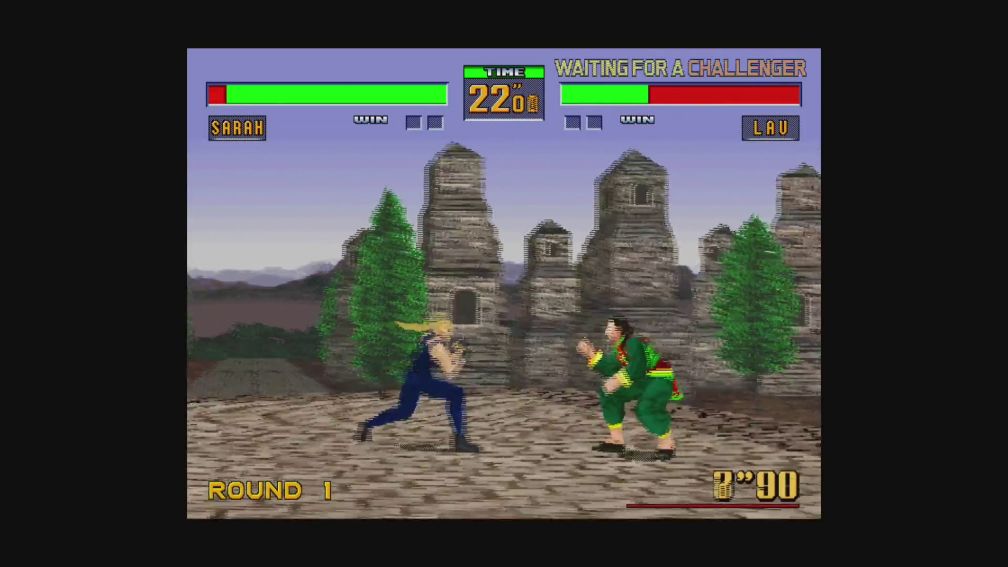
key(k)
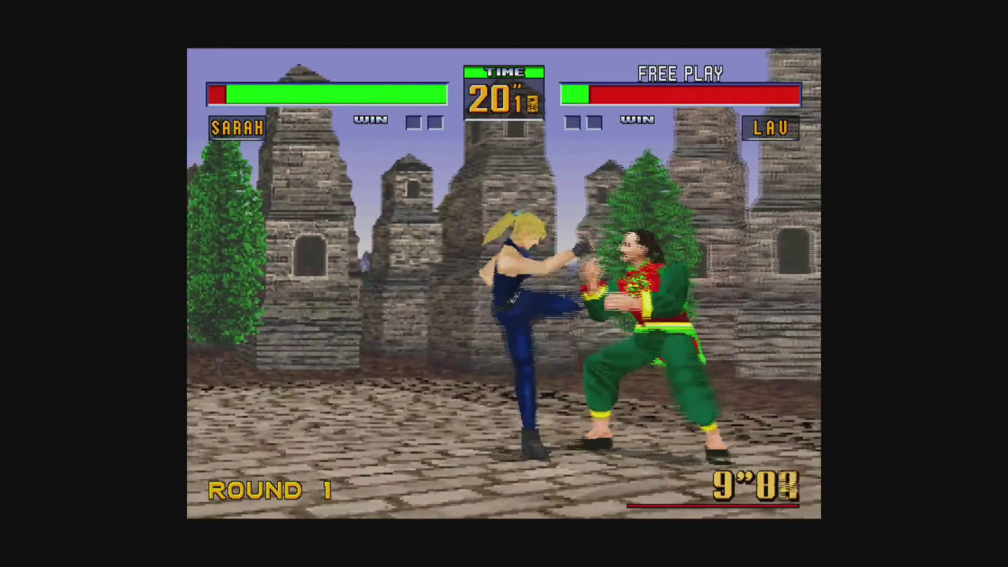
key(j)
key(k)
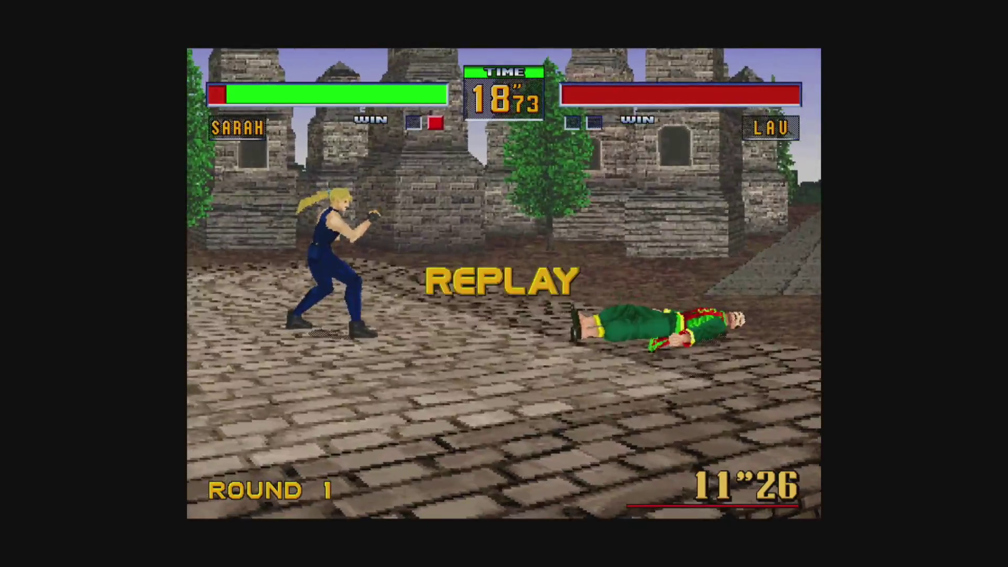
key(Escape)
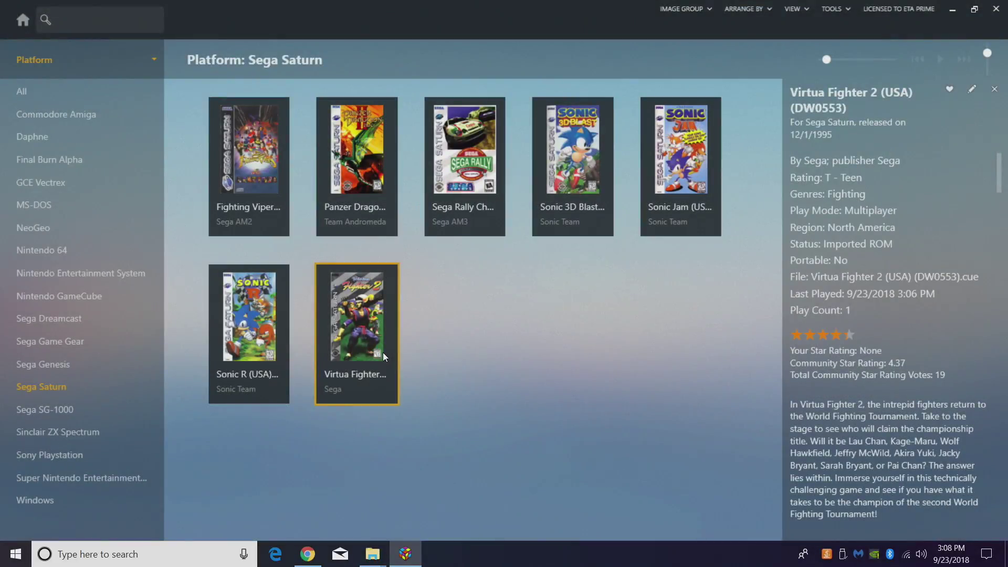